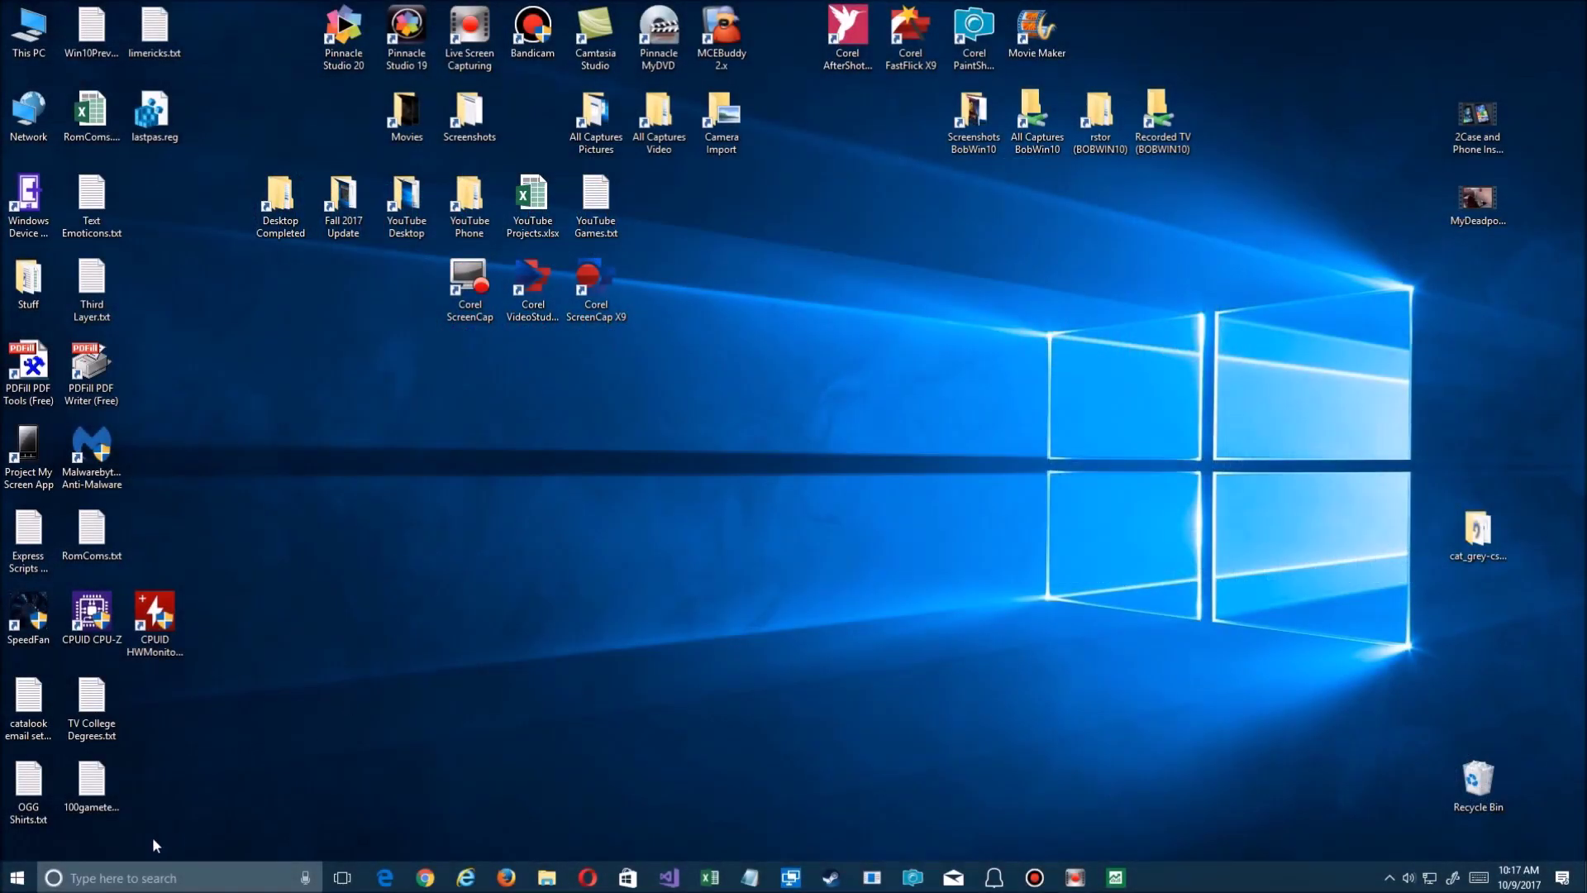
- Open the Cortana search panel from the taskbar's 'Type here to search' box
left_click(123, 882)
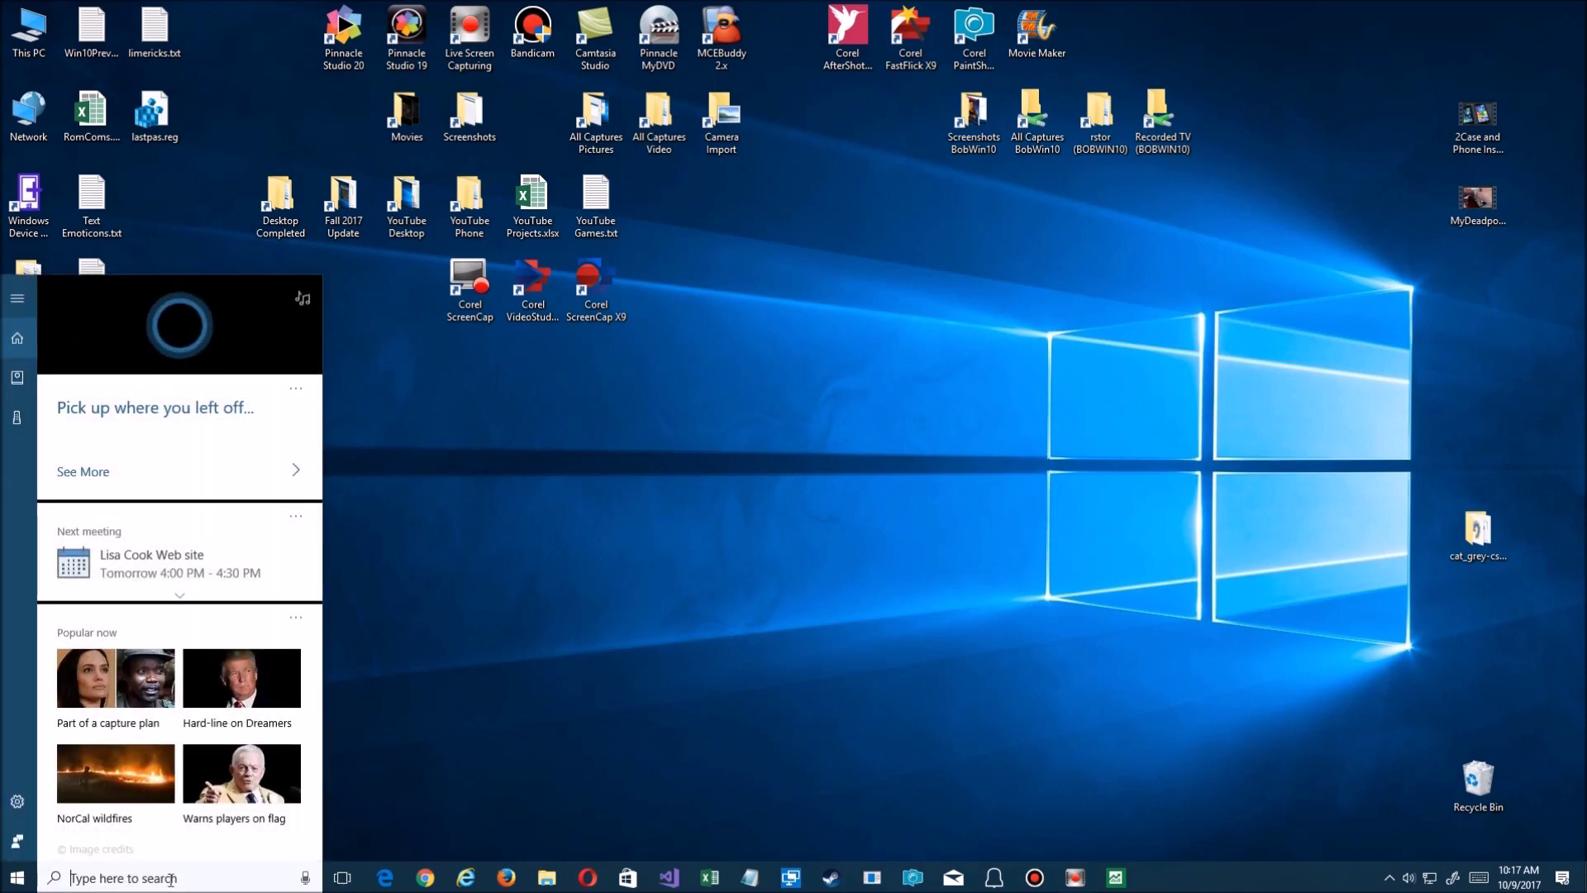
- Try the searches 'mines', 'gro' and 'twe', then search 'twitter' to show the Twitter app
type("mi")
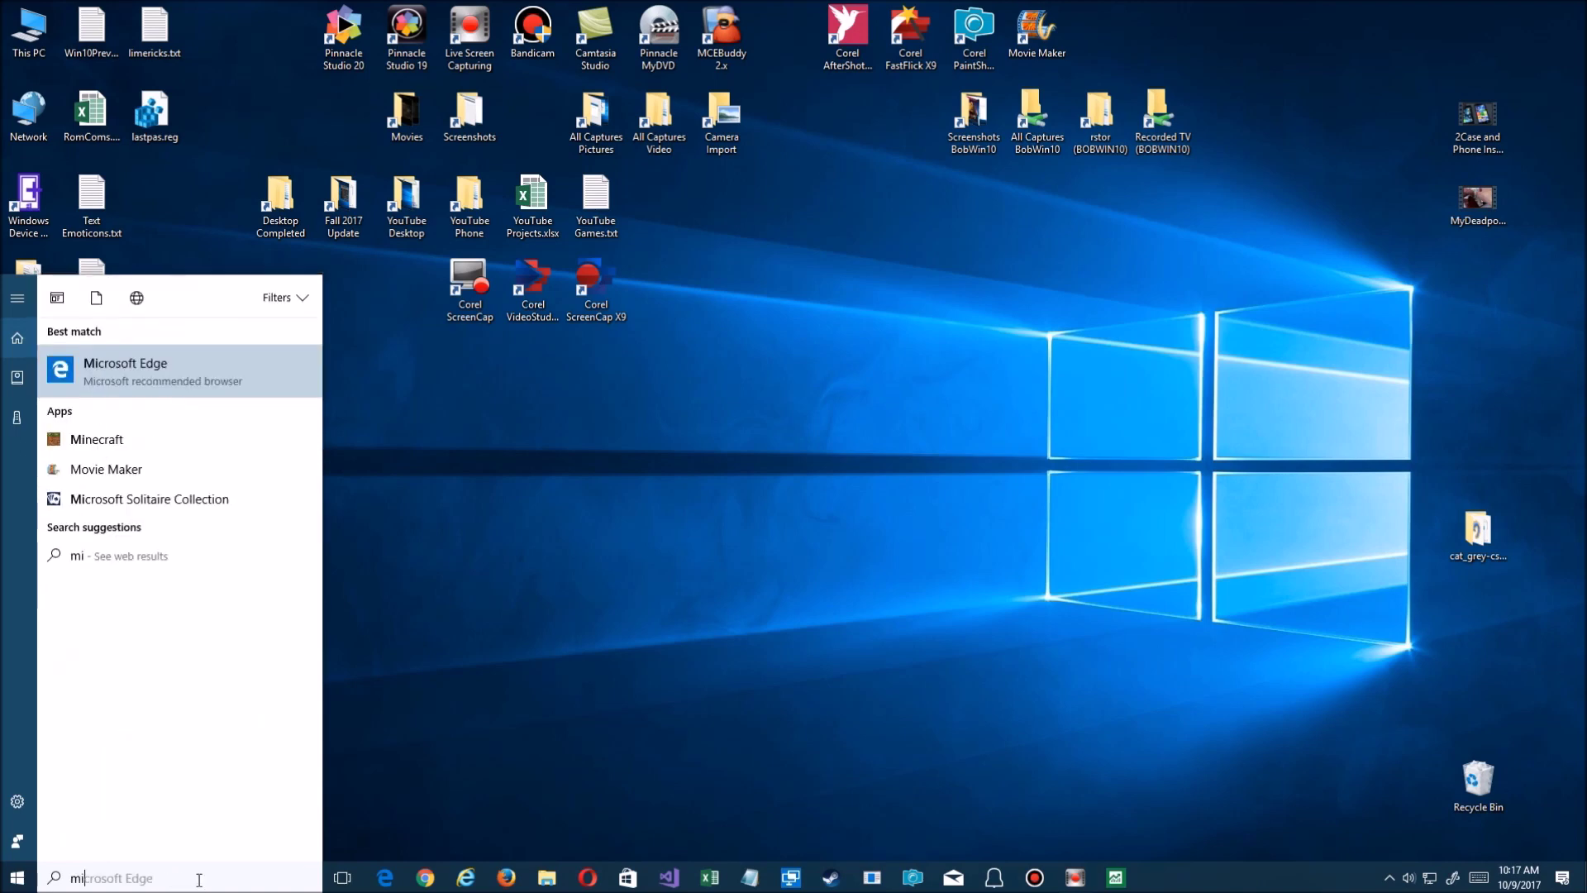
type("n")
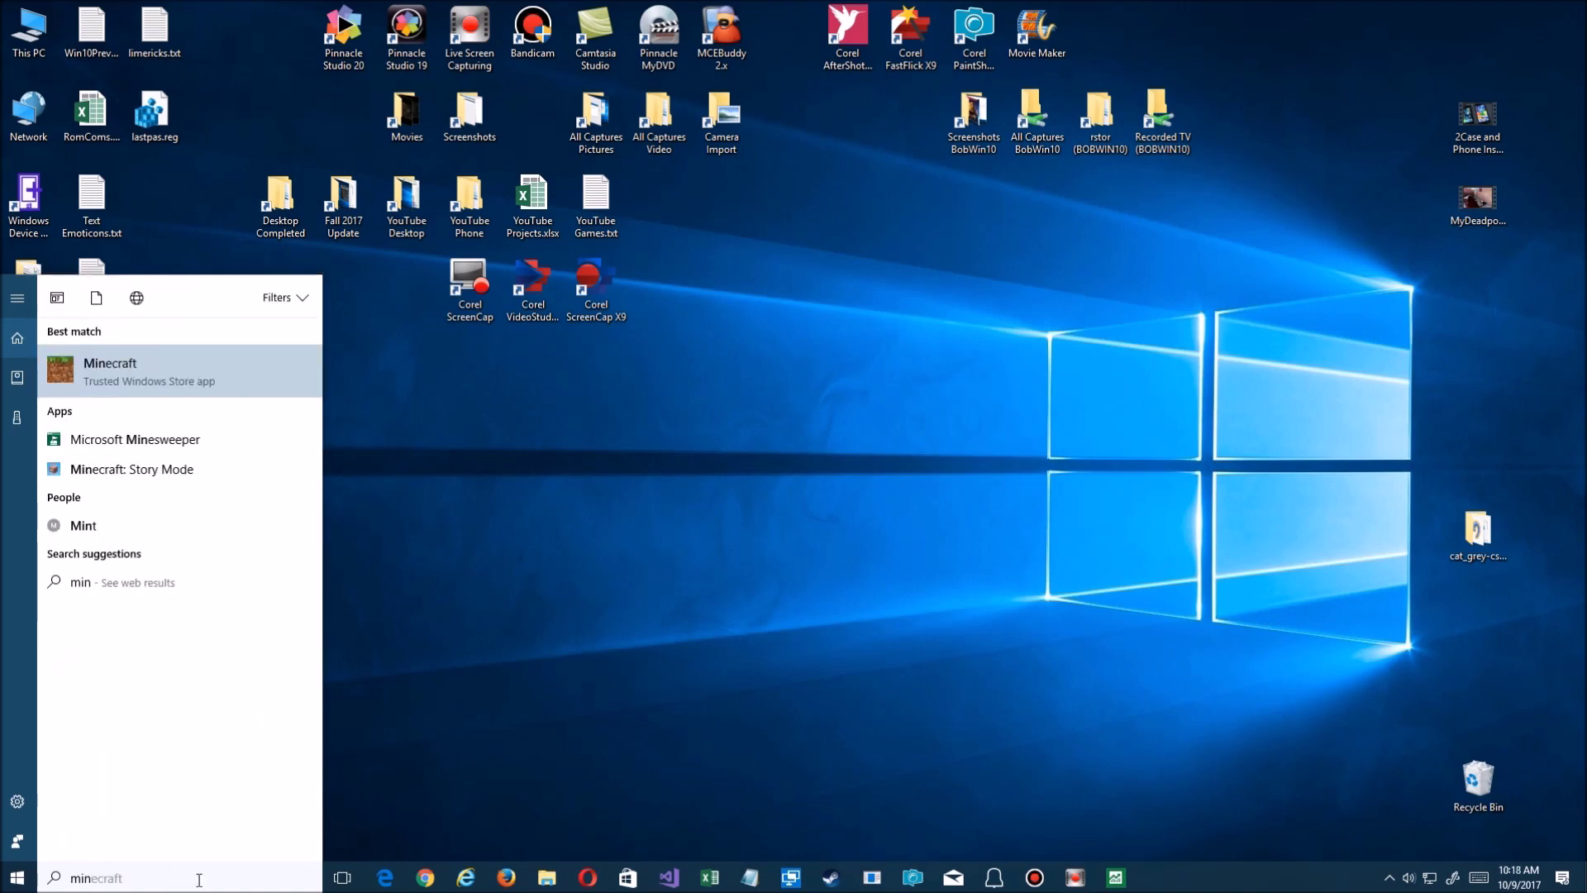
type("es")
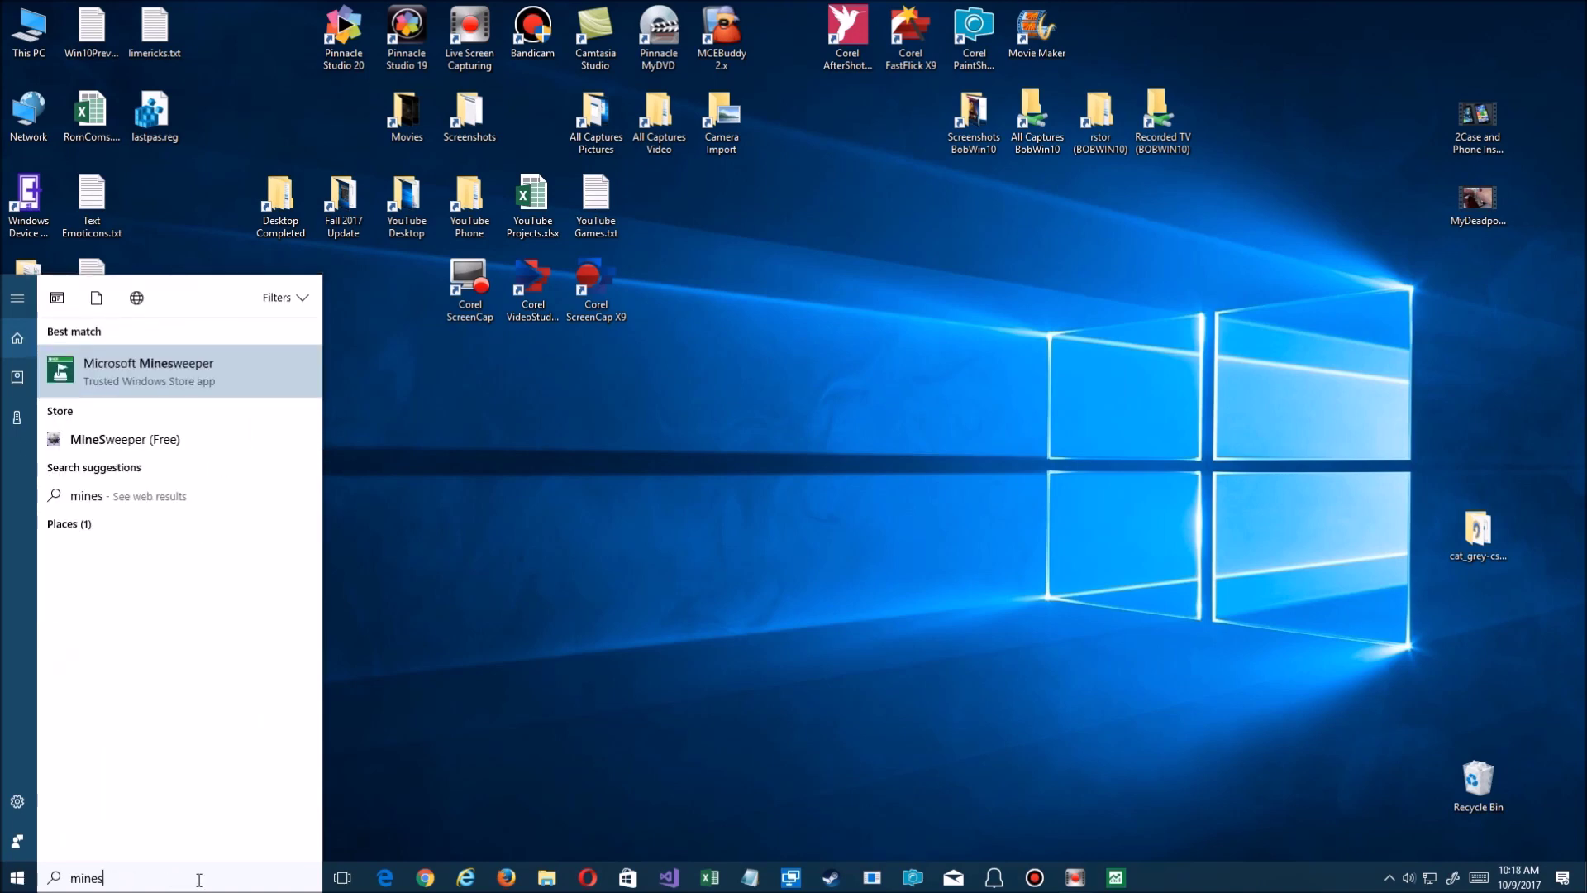
key("BackSpace")
key("BackSpace")
key("BackSpace")
key("BackSpace")
key("BackSpace")
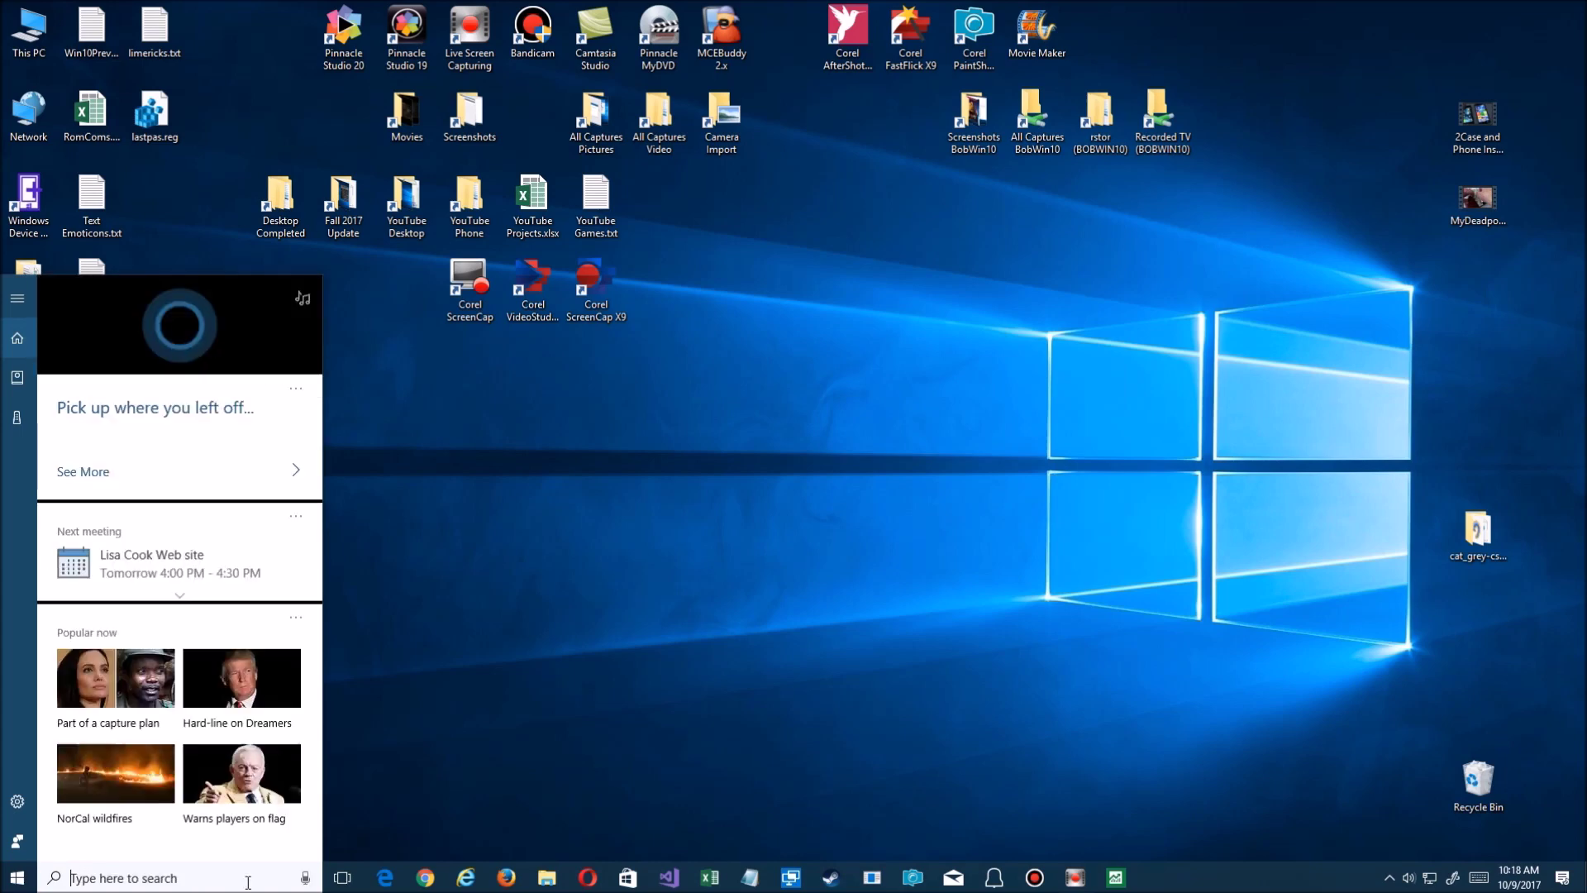
type("gro")
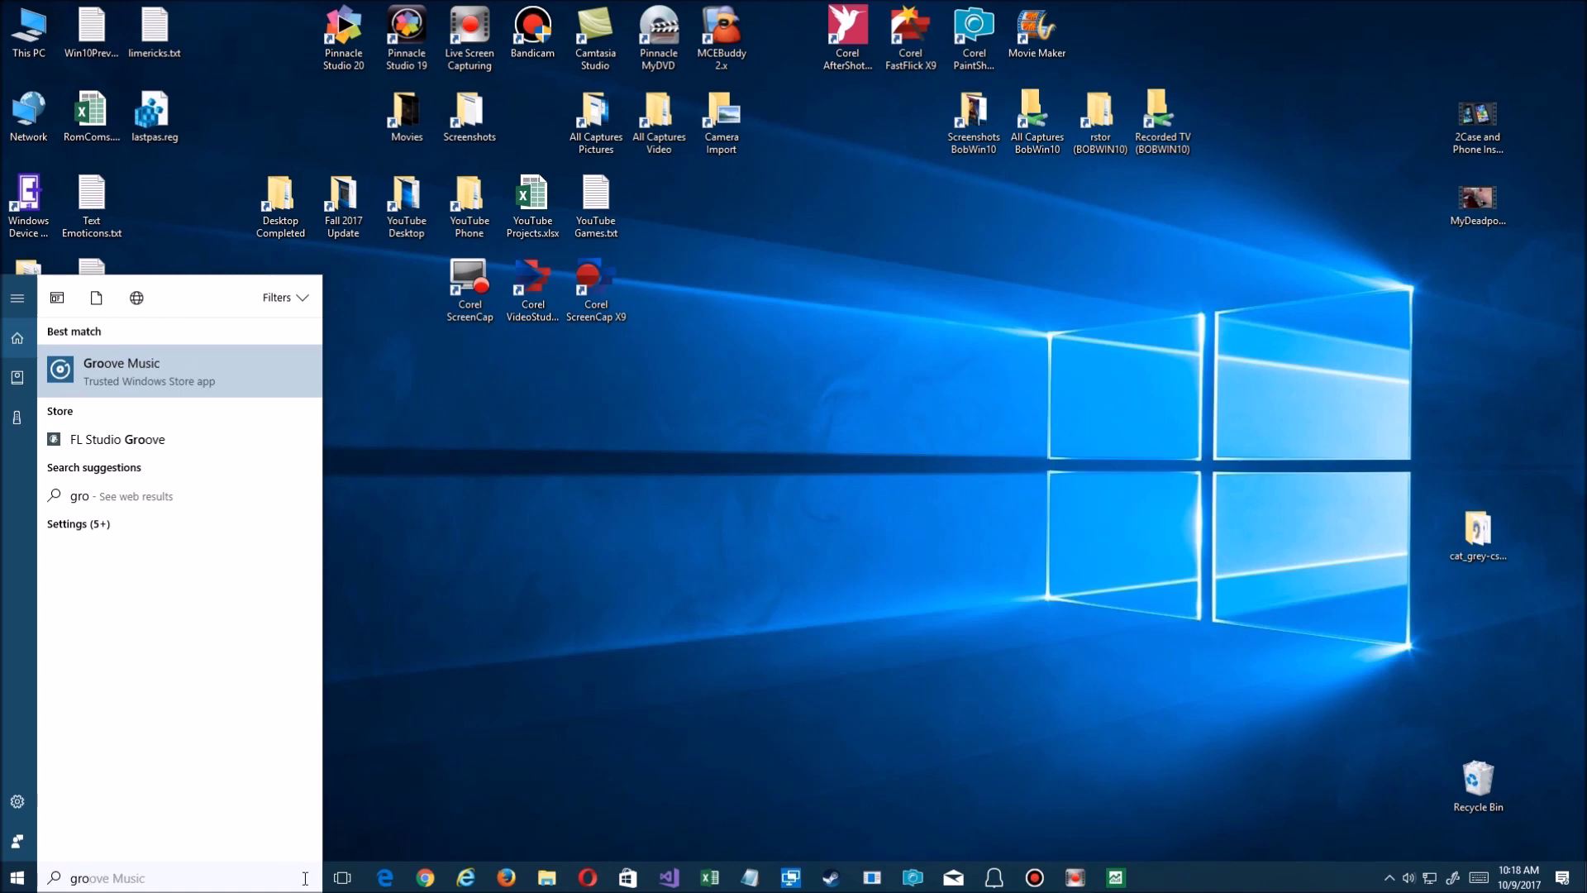
key("BackSpace")
key("BackSpace")
key("BackSpace")
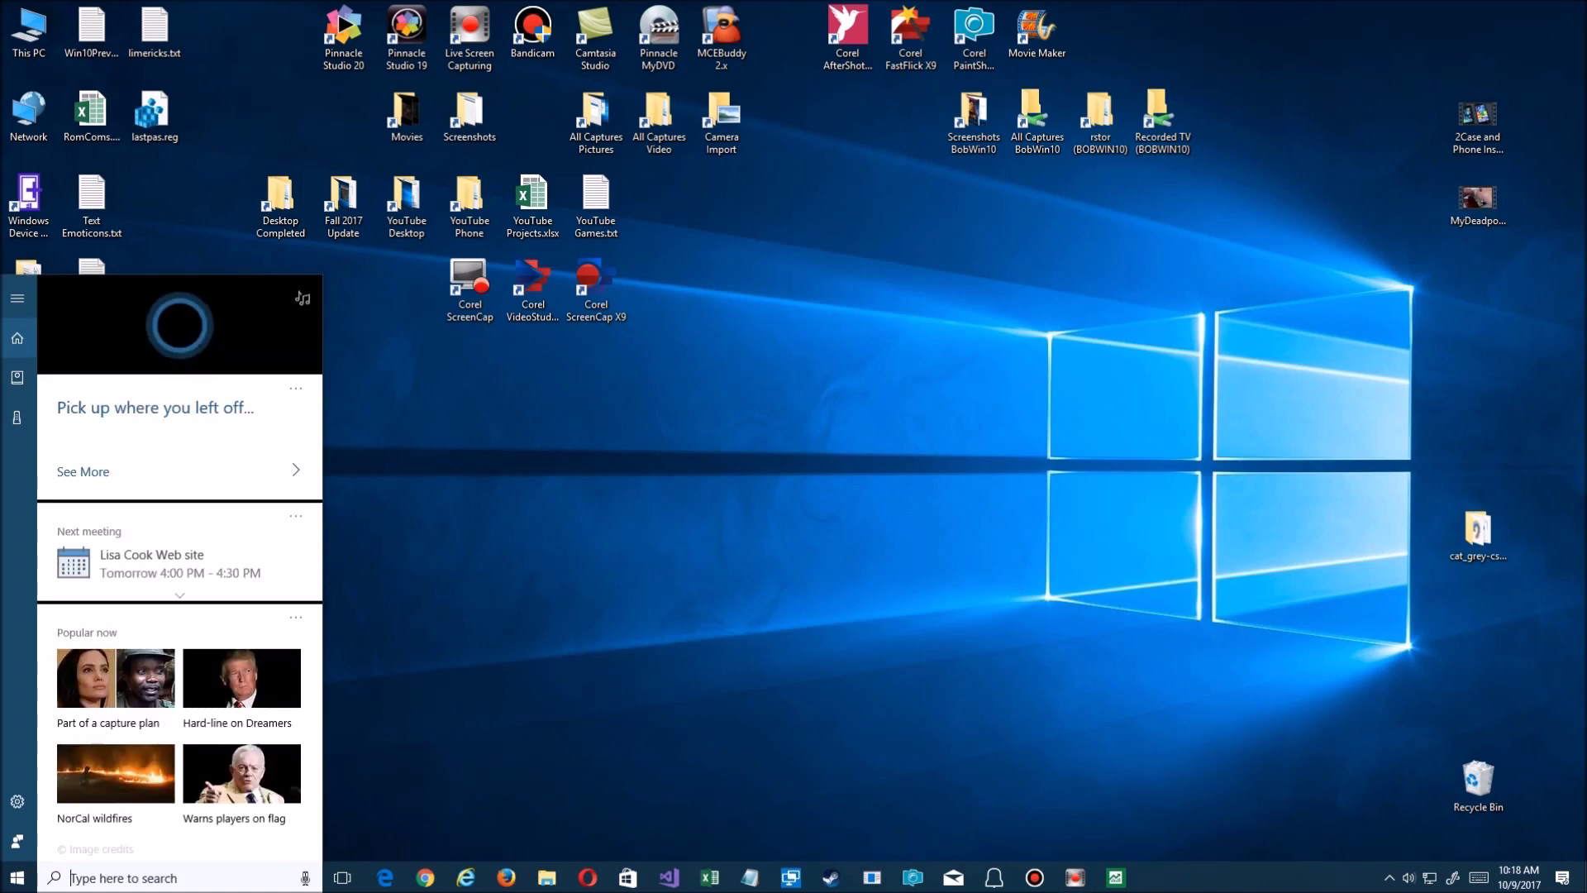
type("twe")
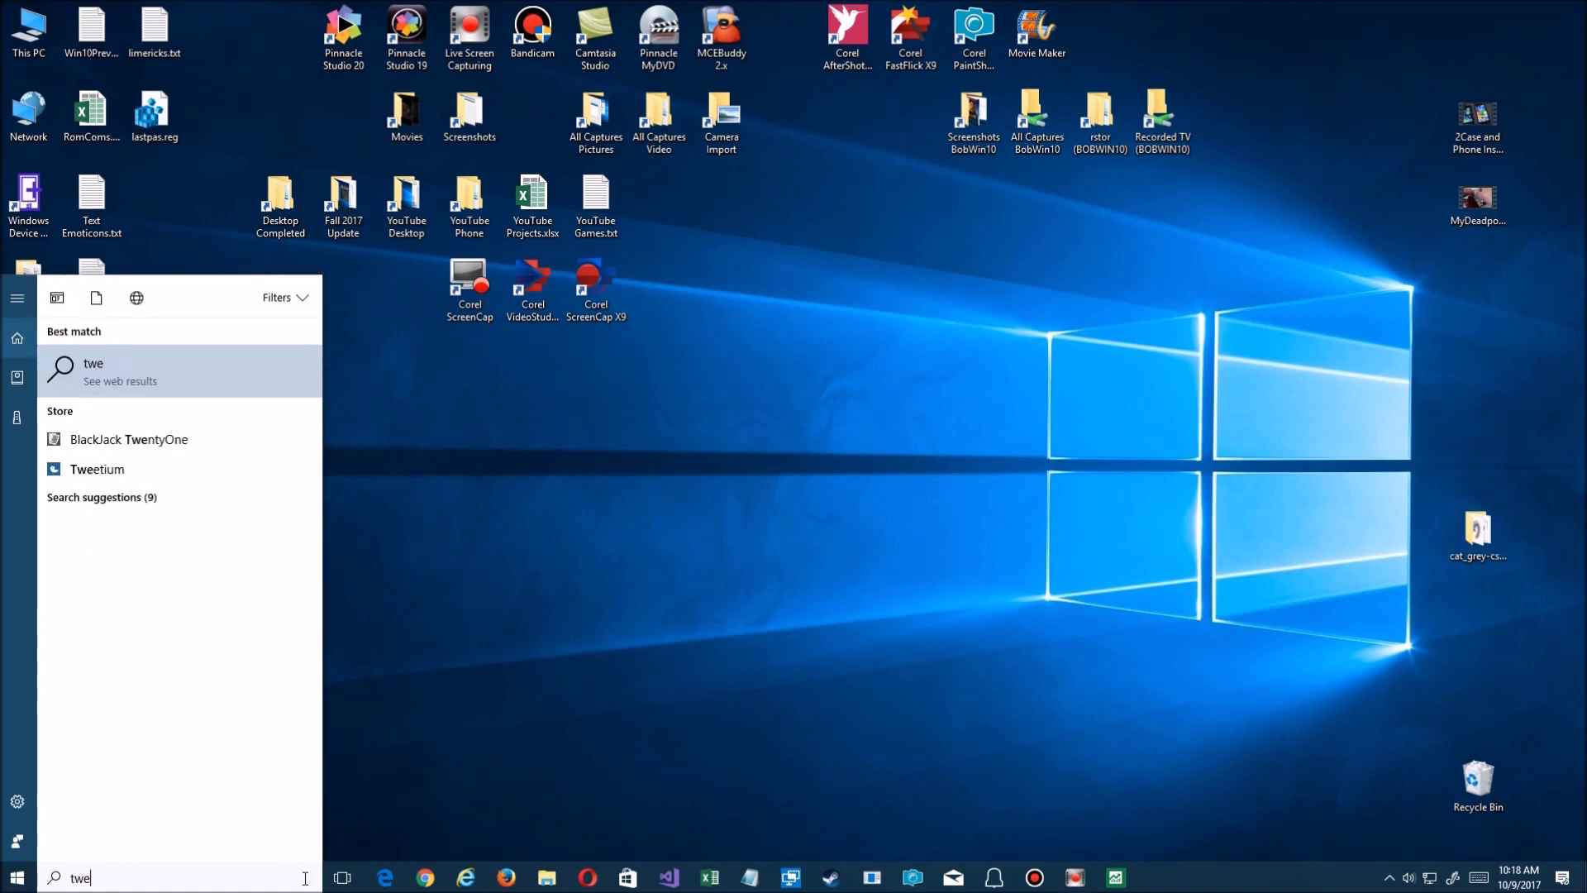
key("BackSpace")
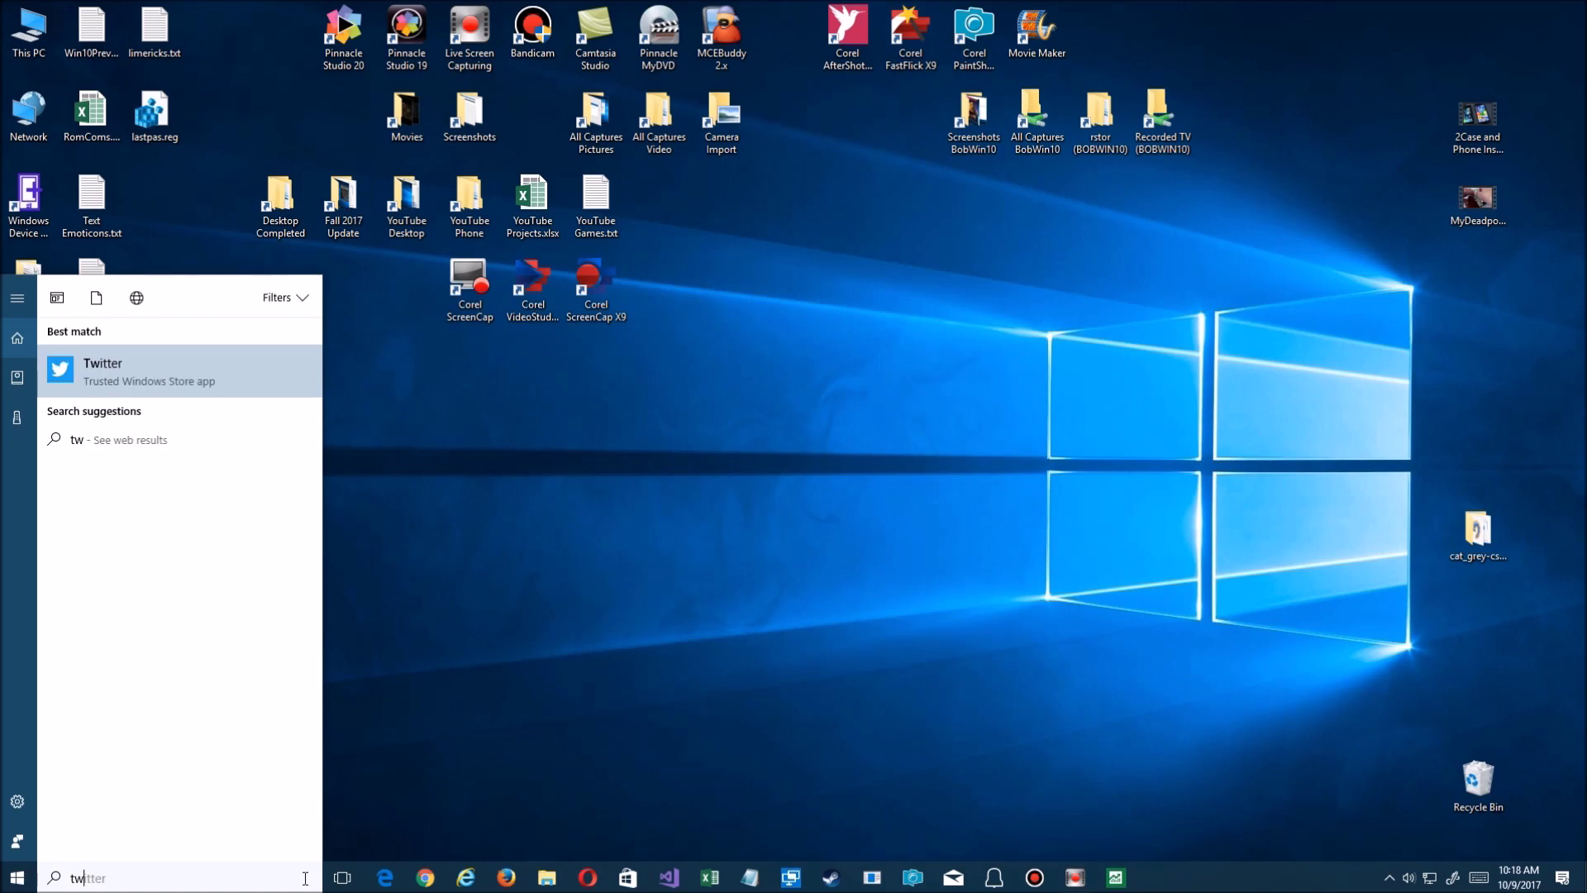
type("i")
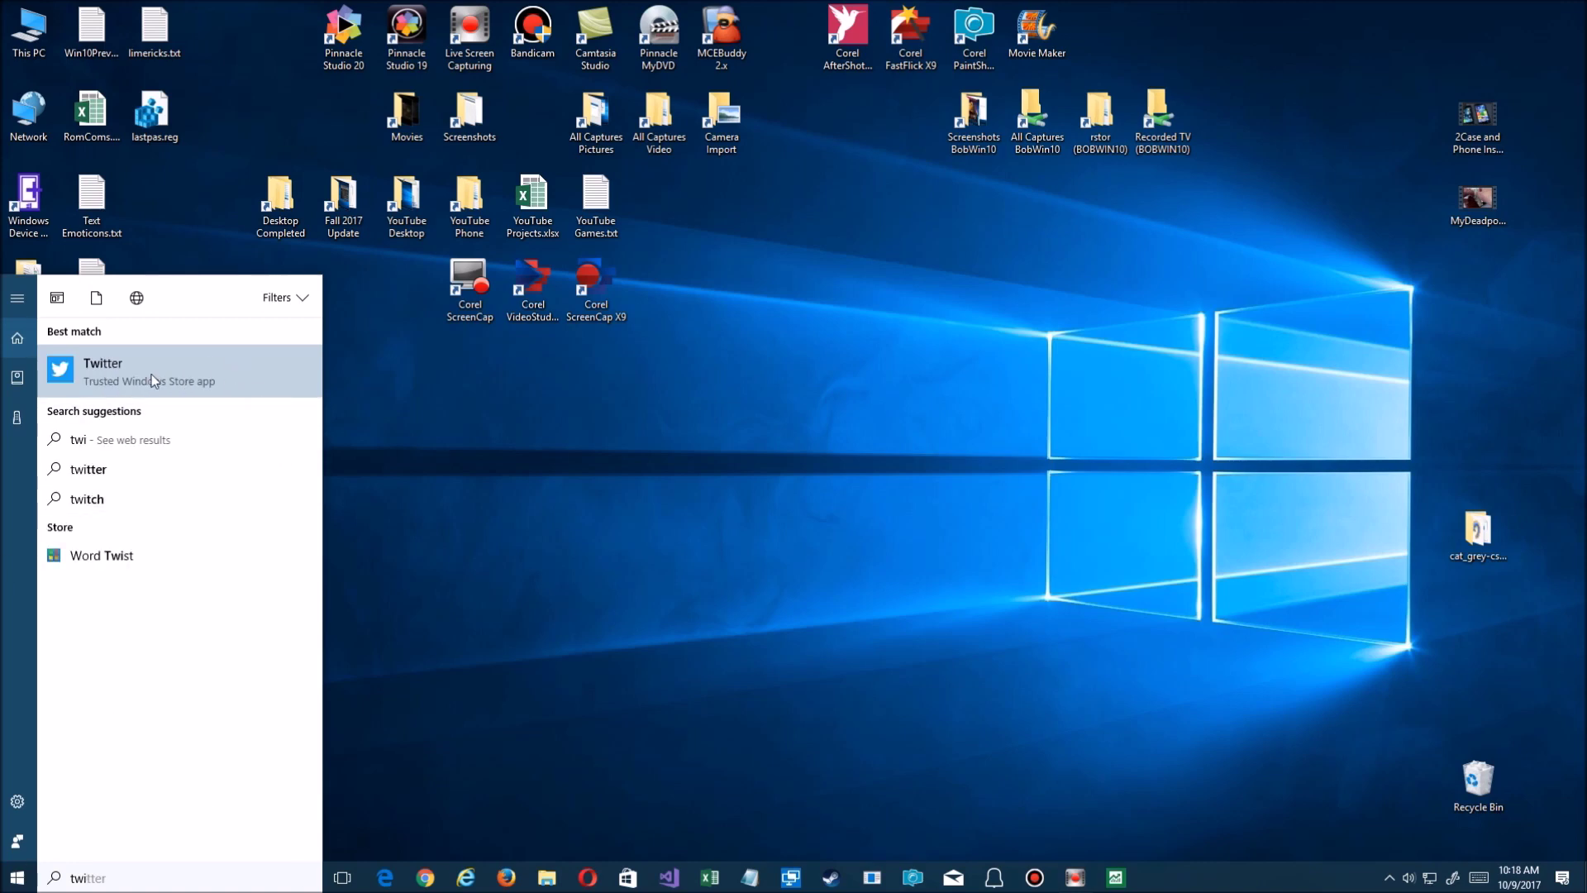
type("tter")
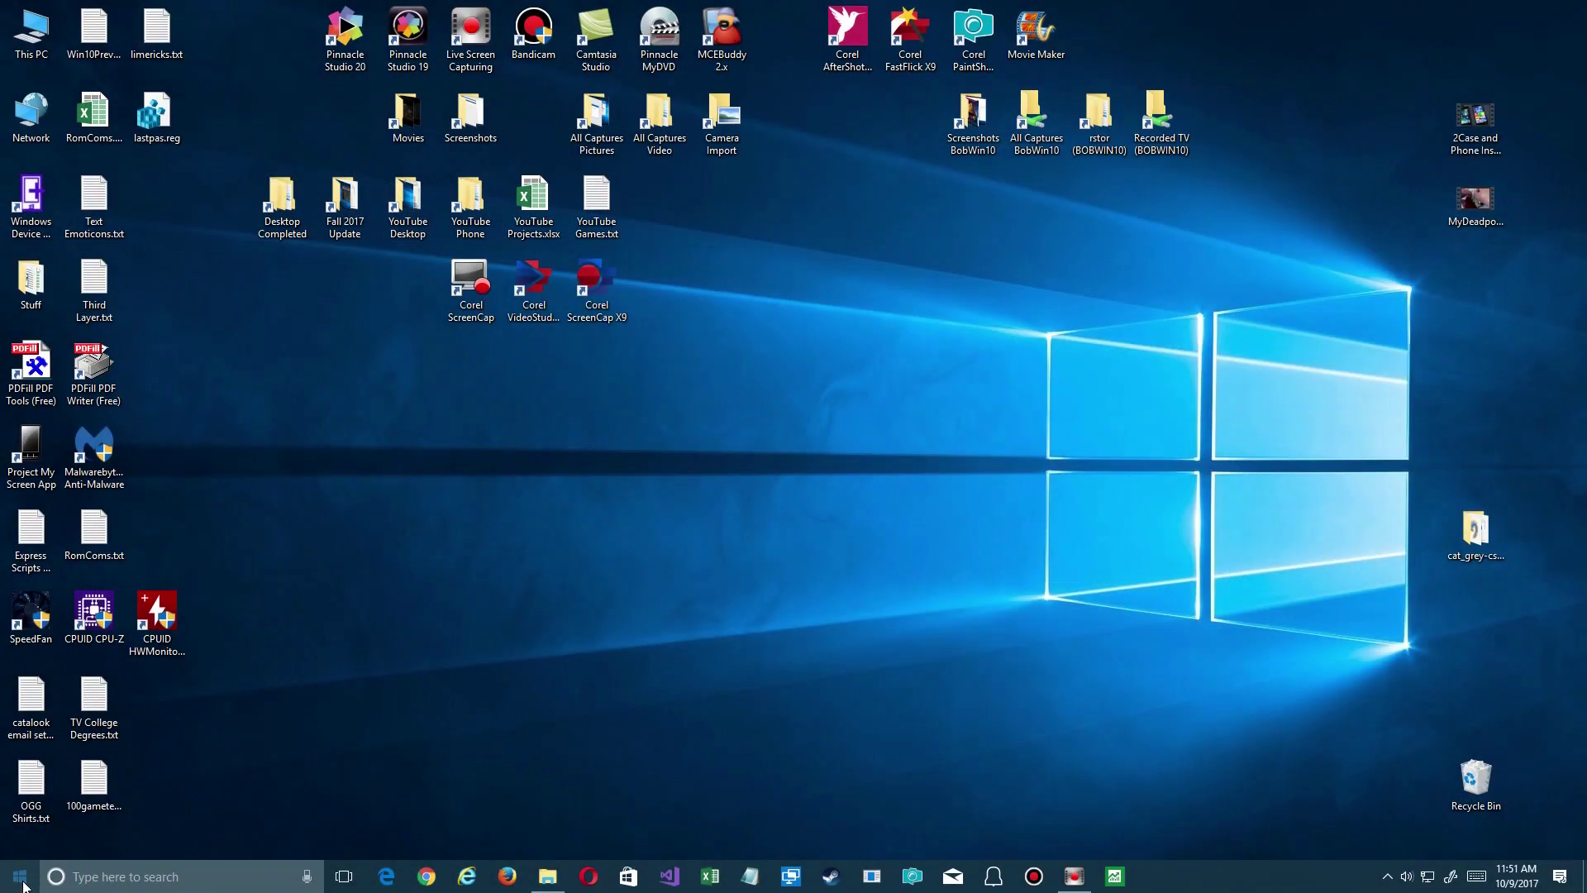
- Open Windows Settings, search 'sear', and open the app-launch tracking privacy setting
left_click(19, 876)
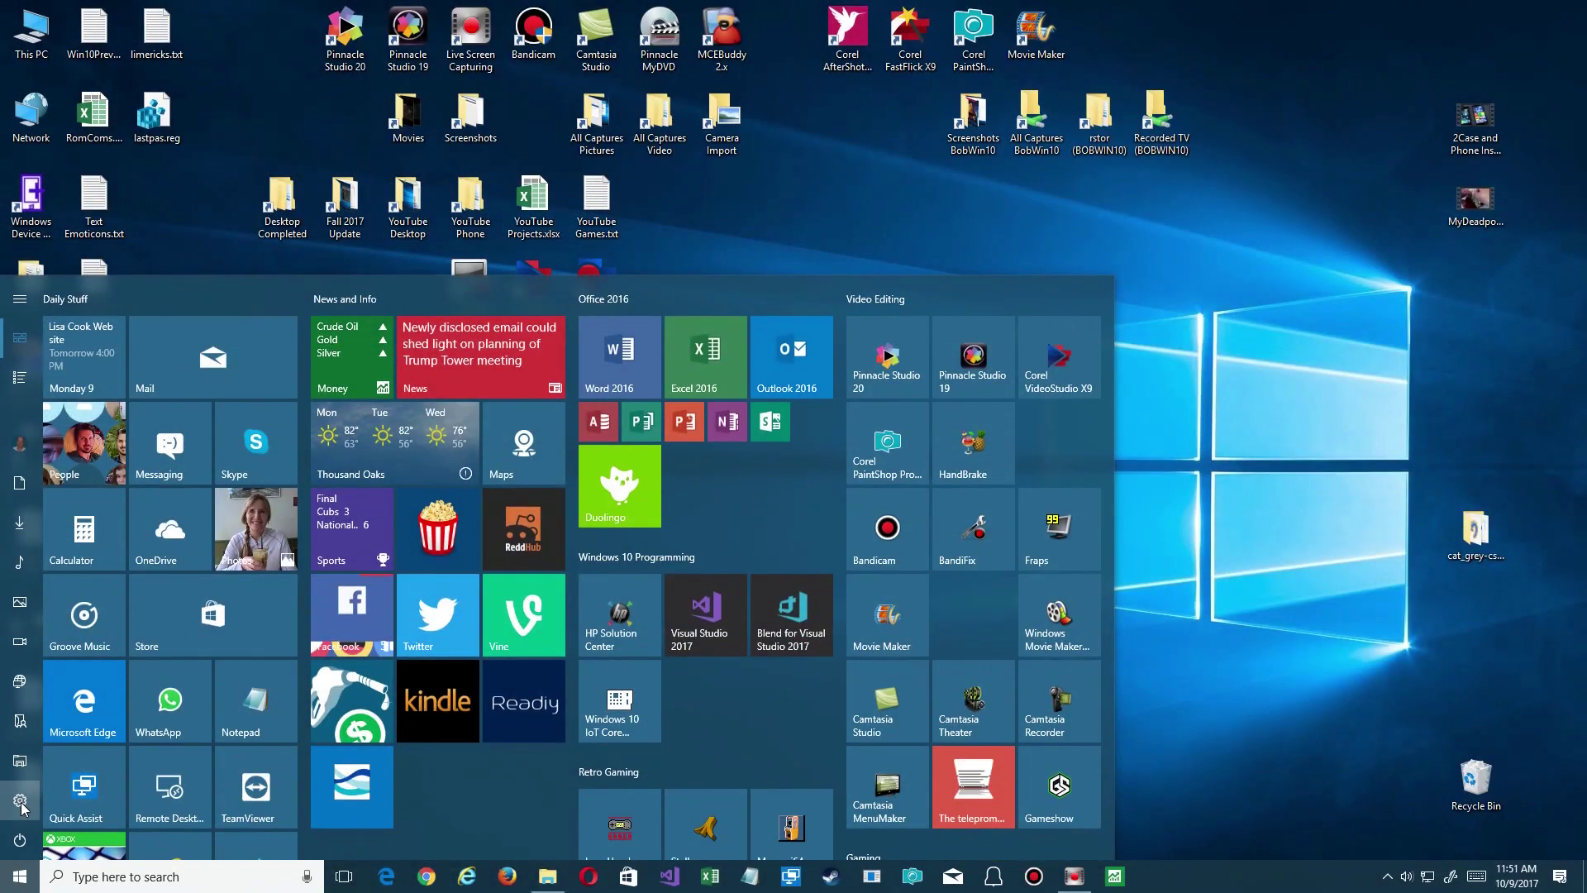
left_click(20, 799)
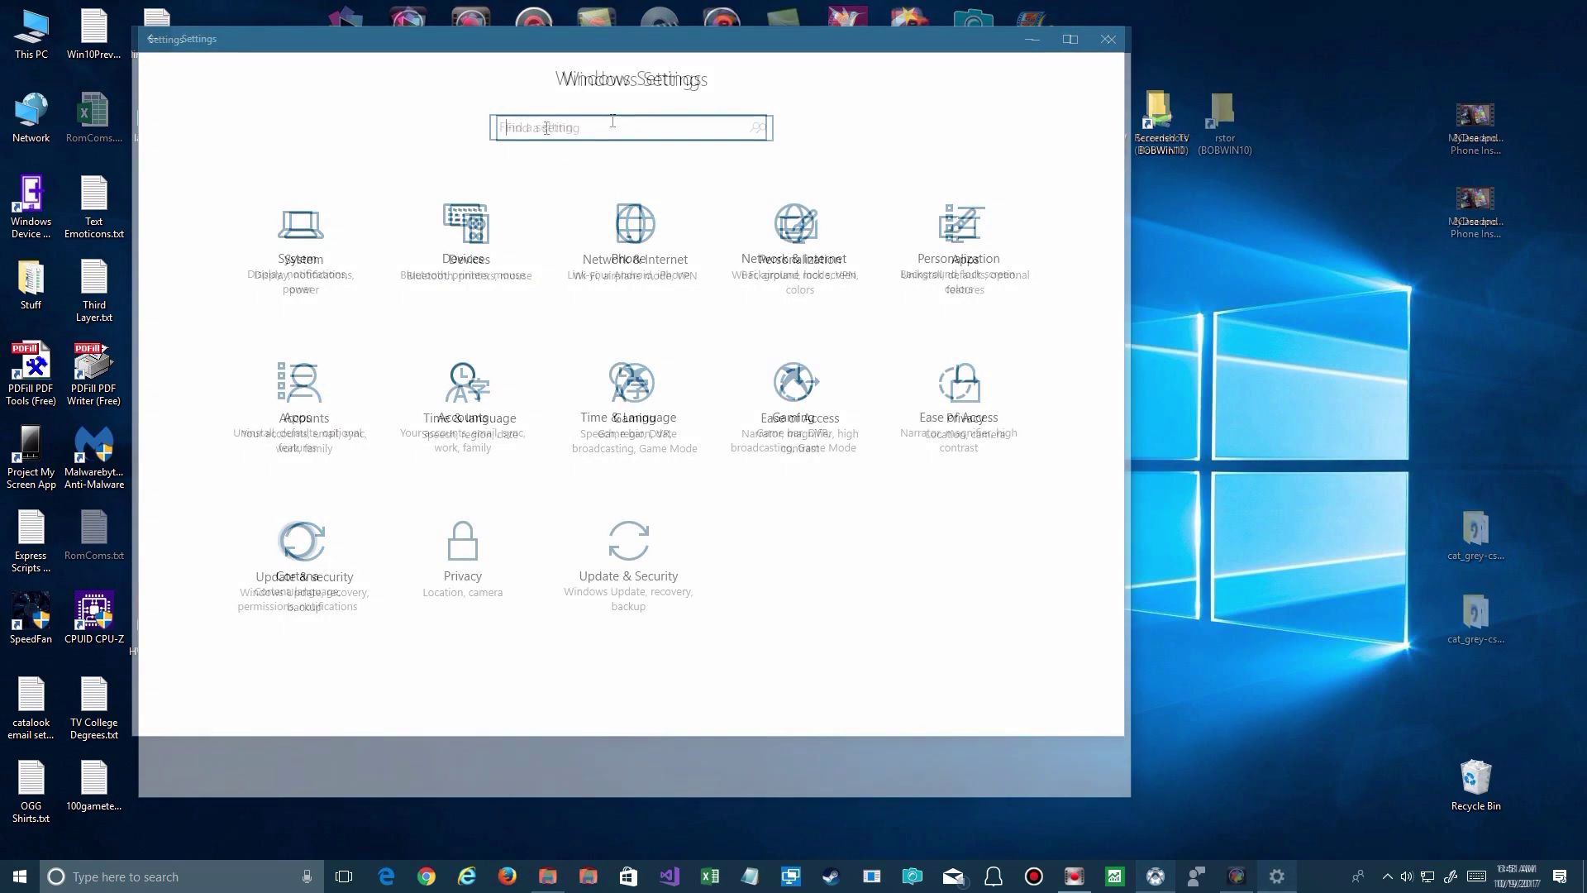
type("se")
type("arch")
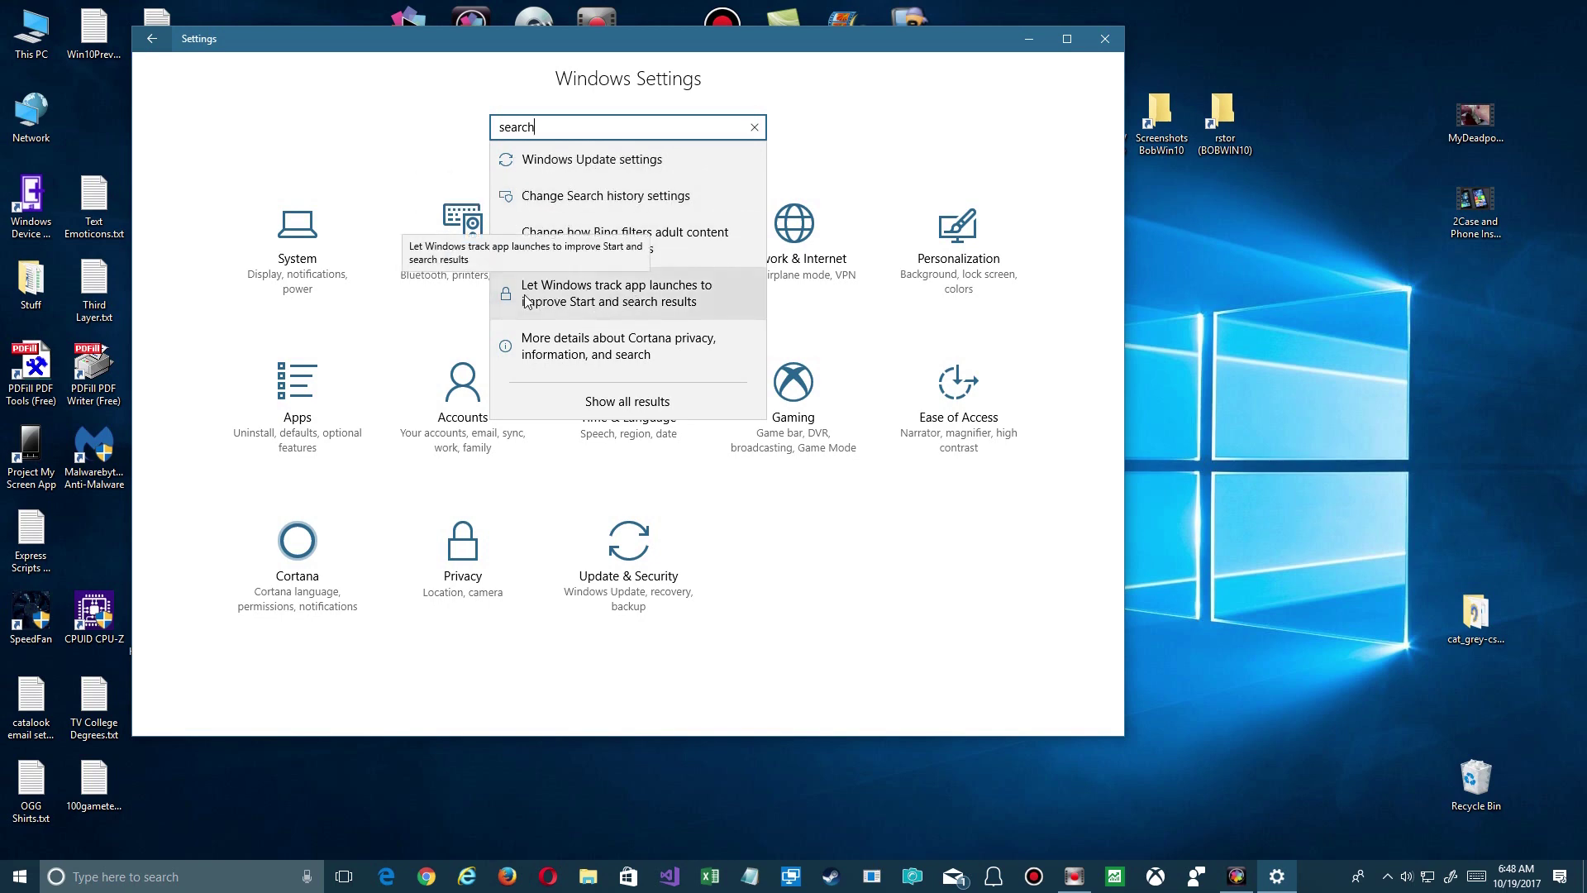
left_click(703, 309)
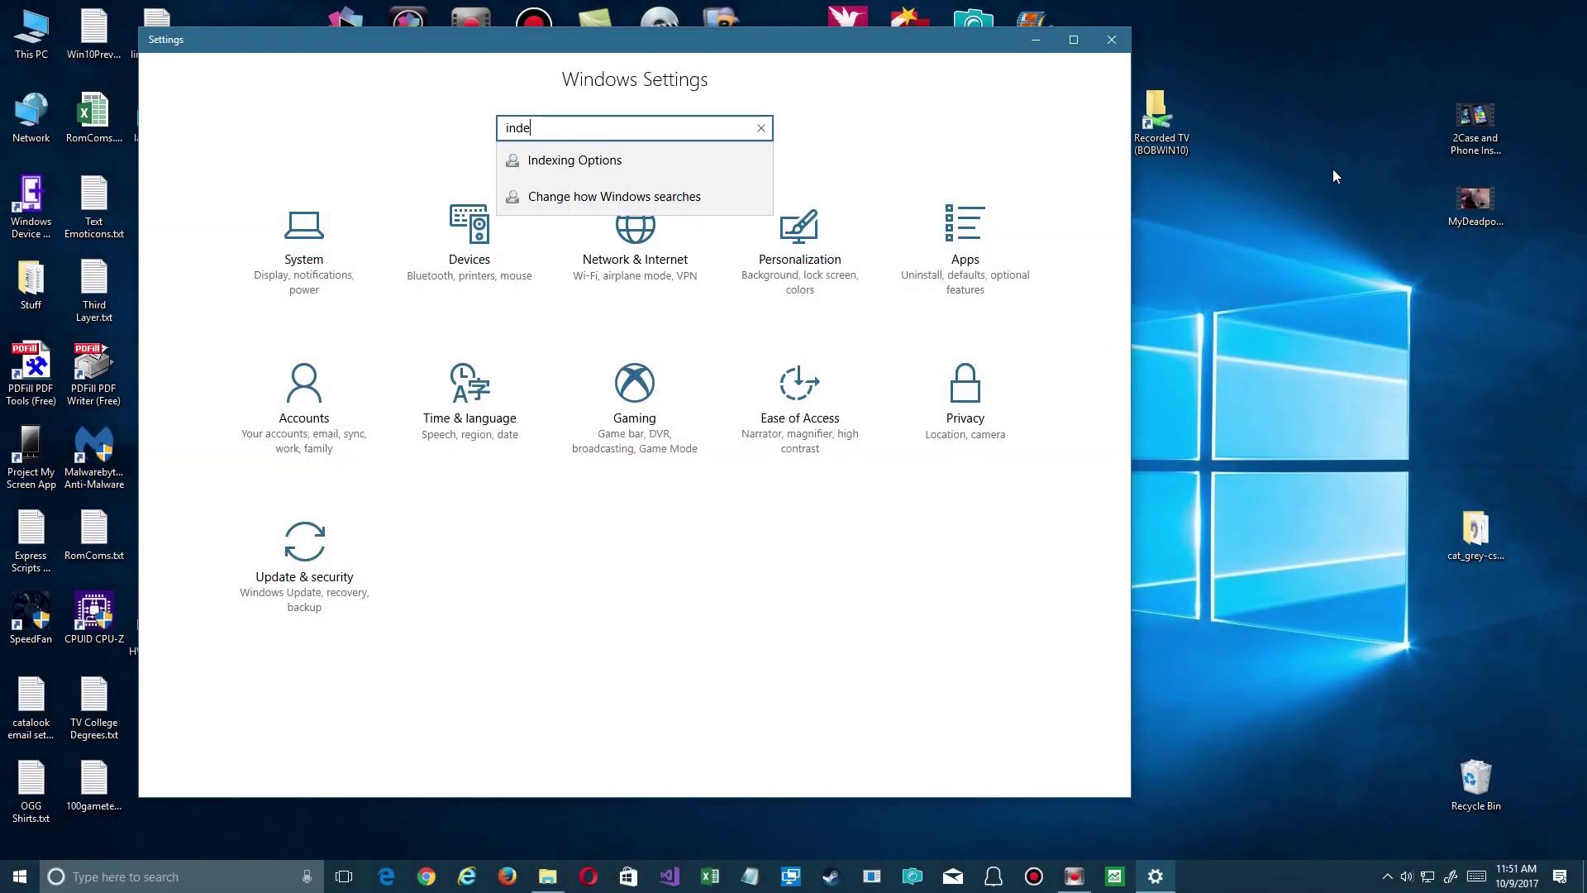
- Open Indexing Options and begin modifying the indexed locations
left_click(551, 160)
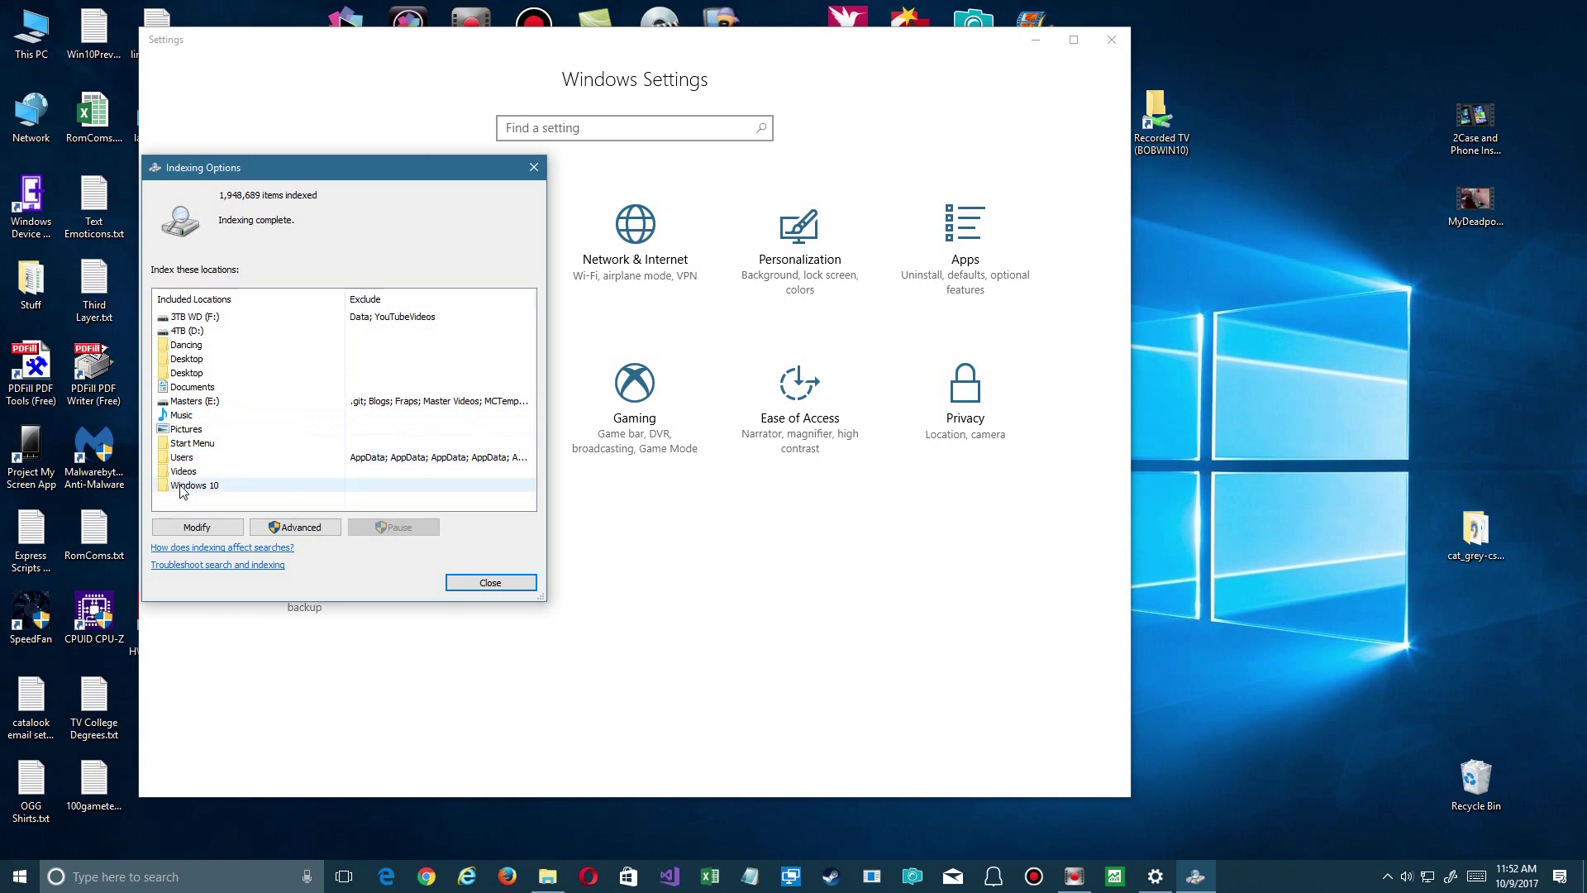
left_click(196, 529)
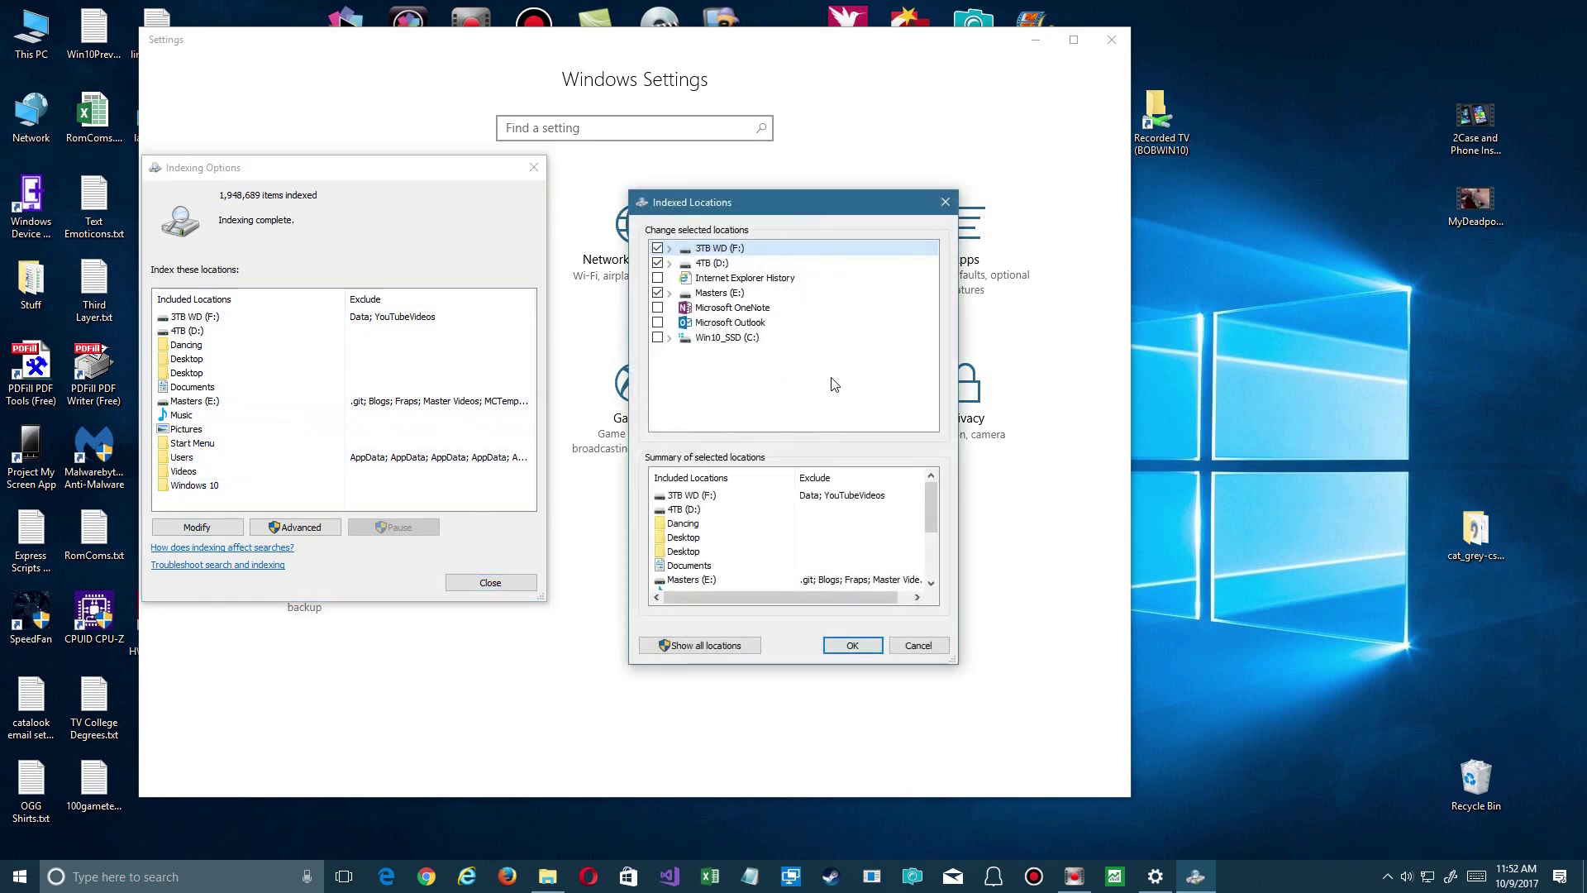
- Under 3TB WD (F:), uncheck Fraps, Games, Indexing Files, MCTemp, Rosetta Stone, YouTubeVideos, WUDownloadCache; expand 4TB (D:)
left_click(669, 250)
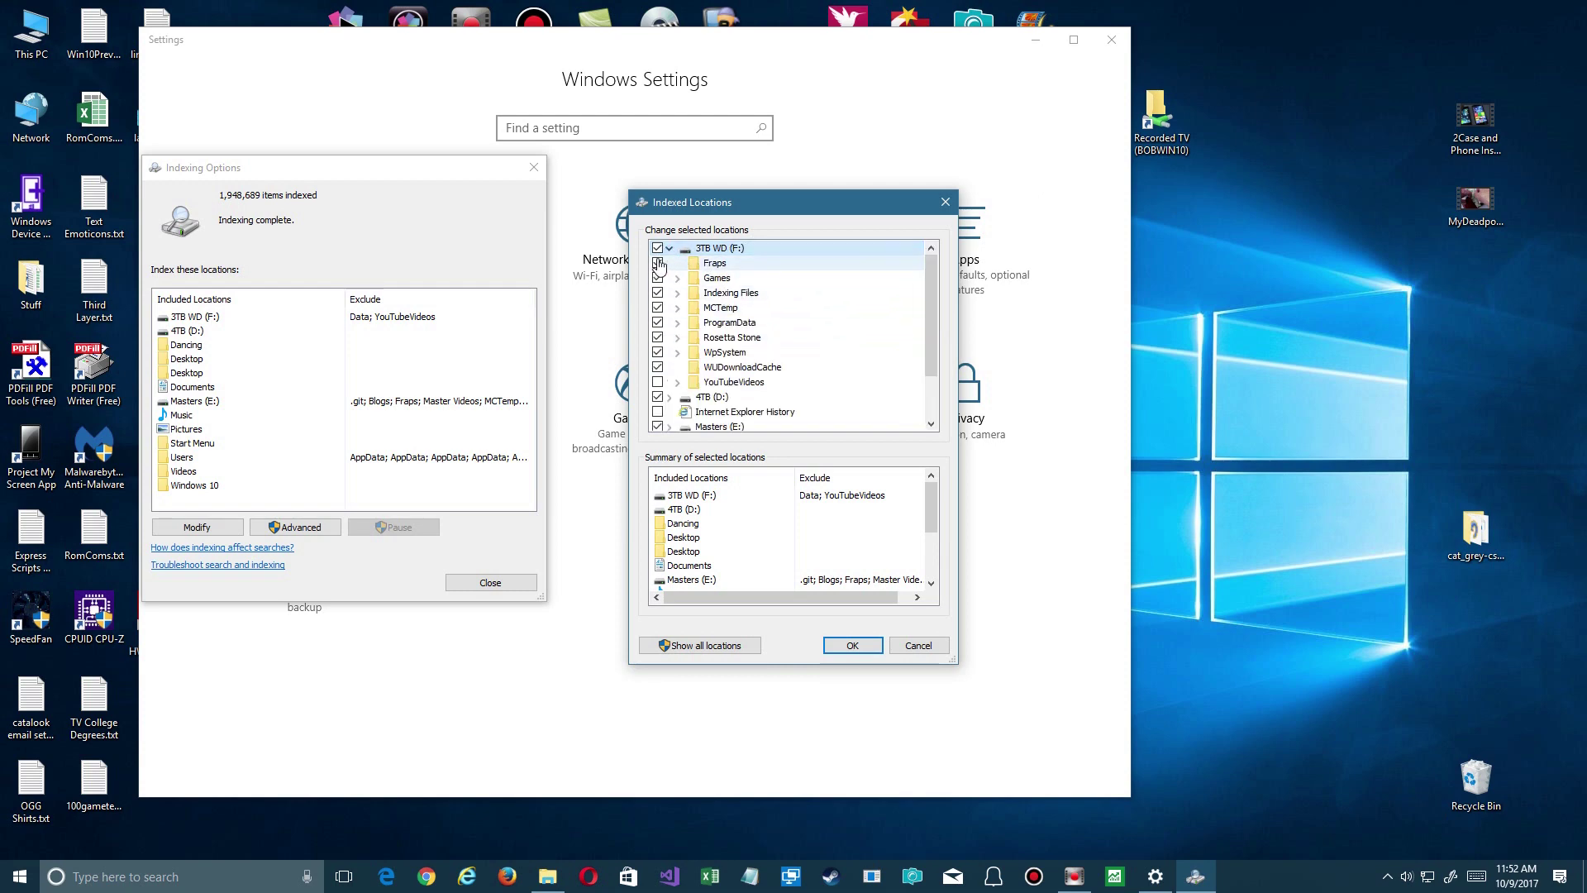
left_click(658, 263)
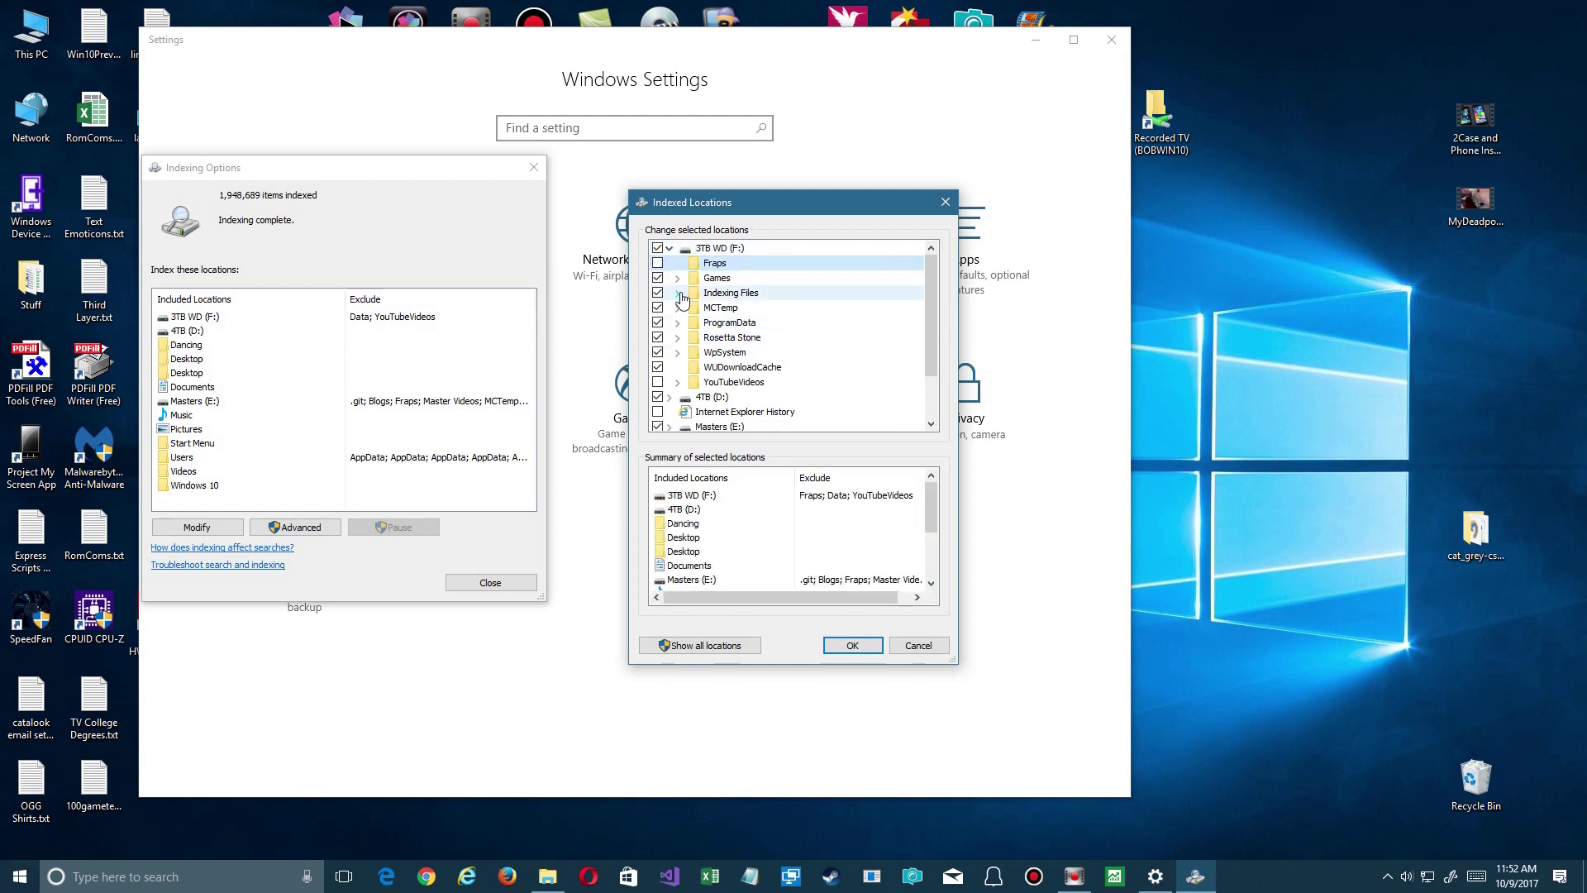
left_click(658, 277)
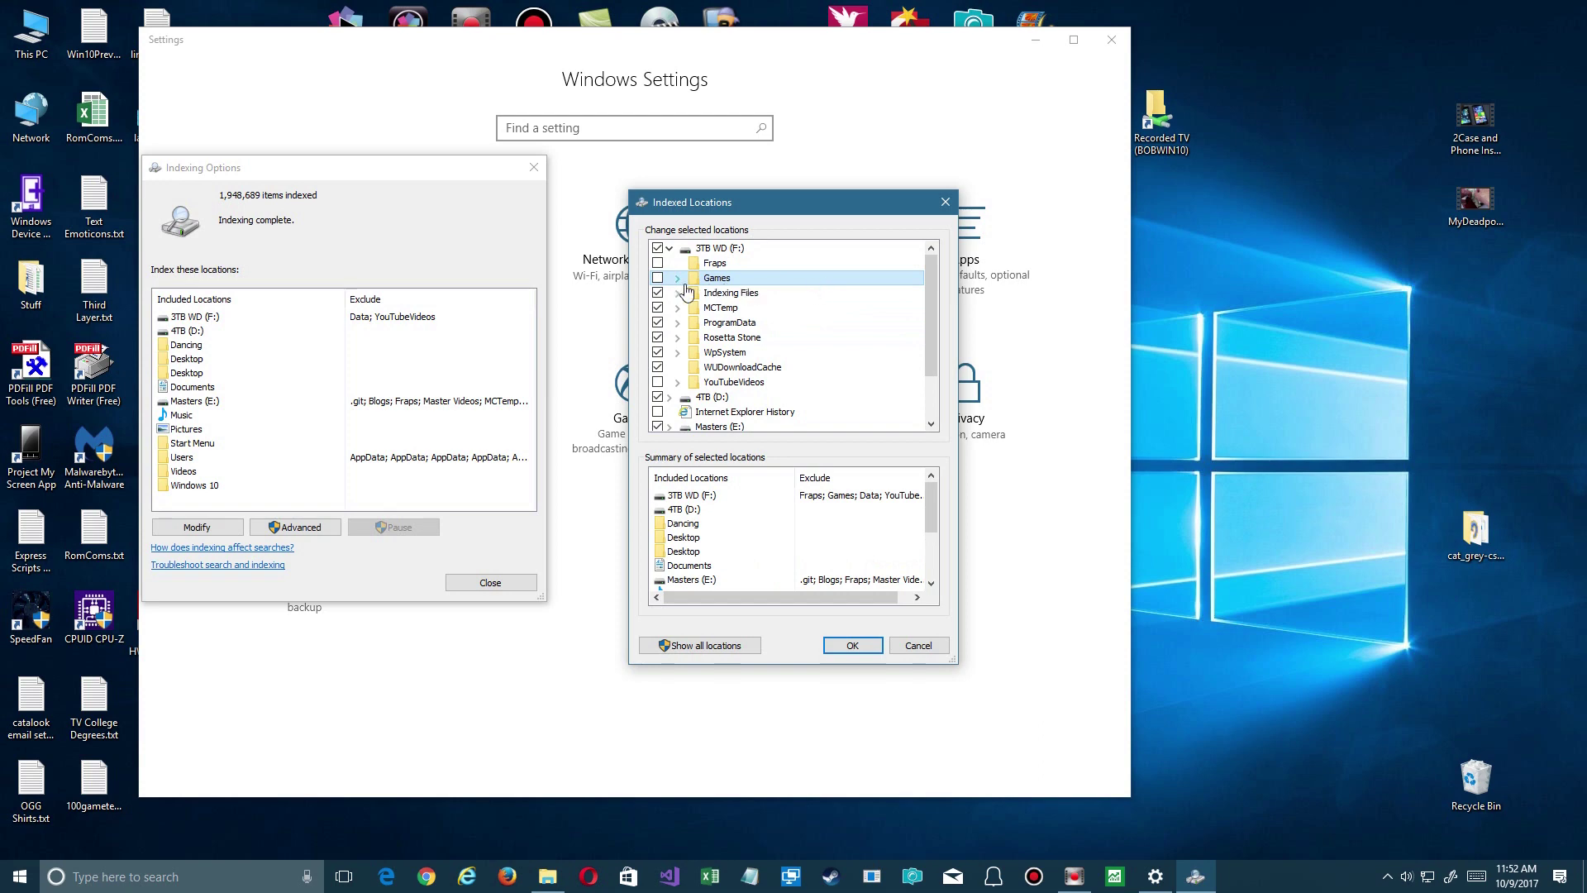
left_click(658, 294)
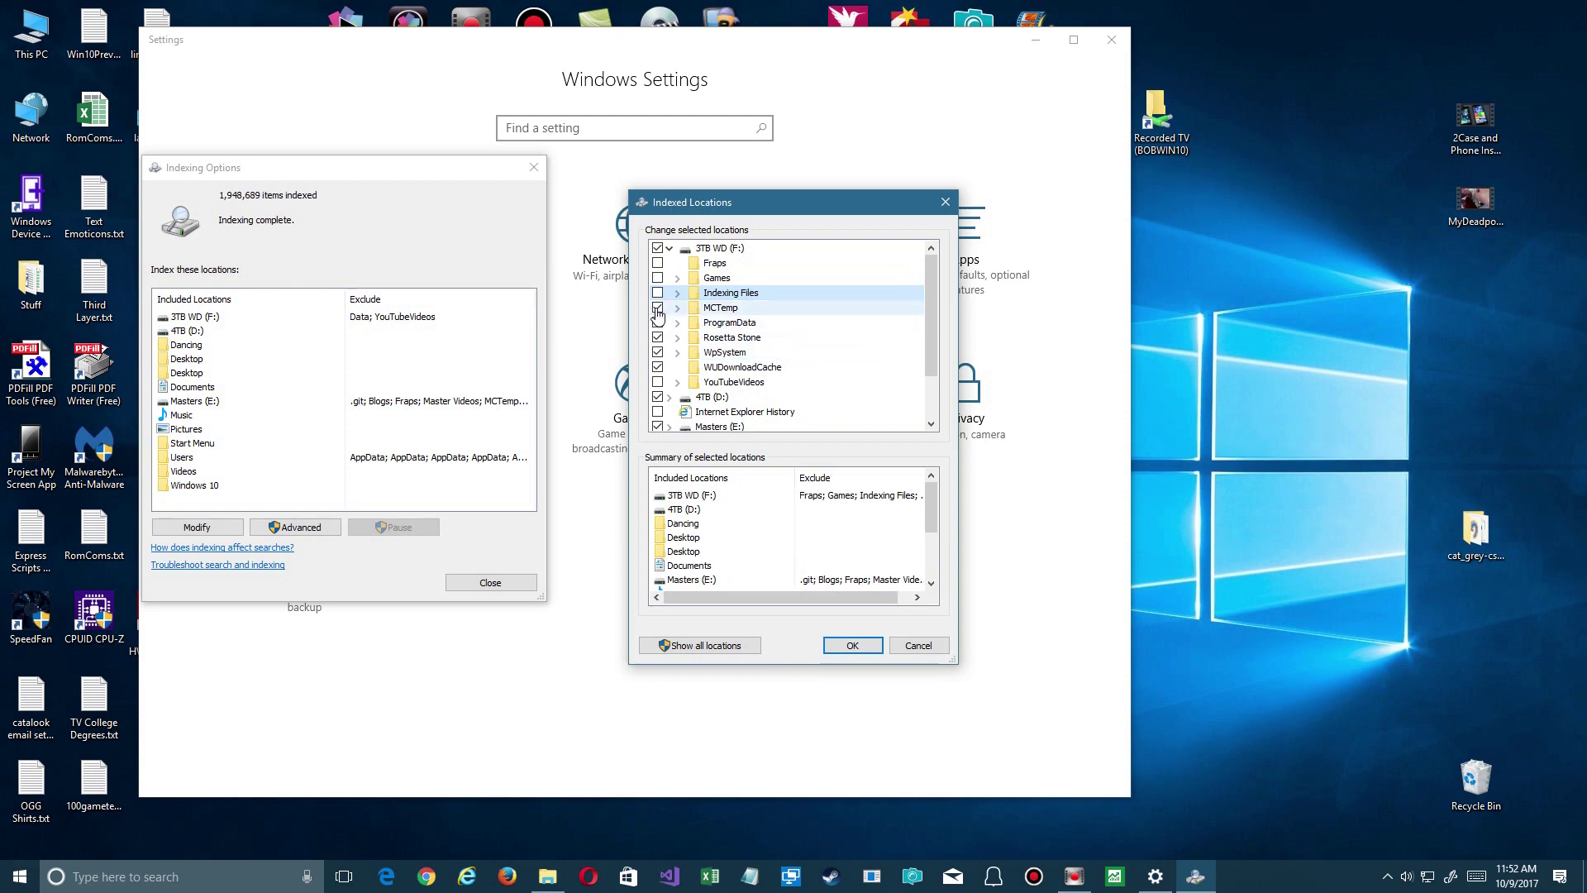
left_click(658, 312)
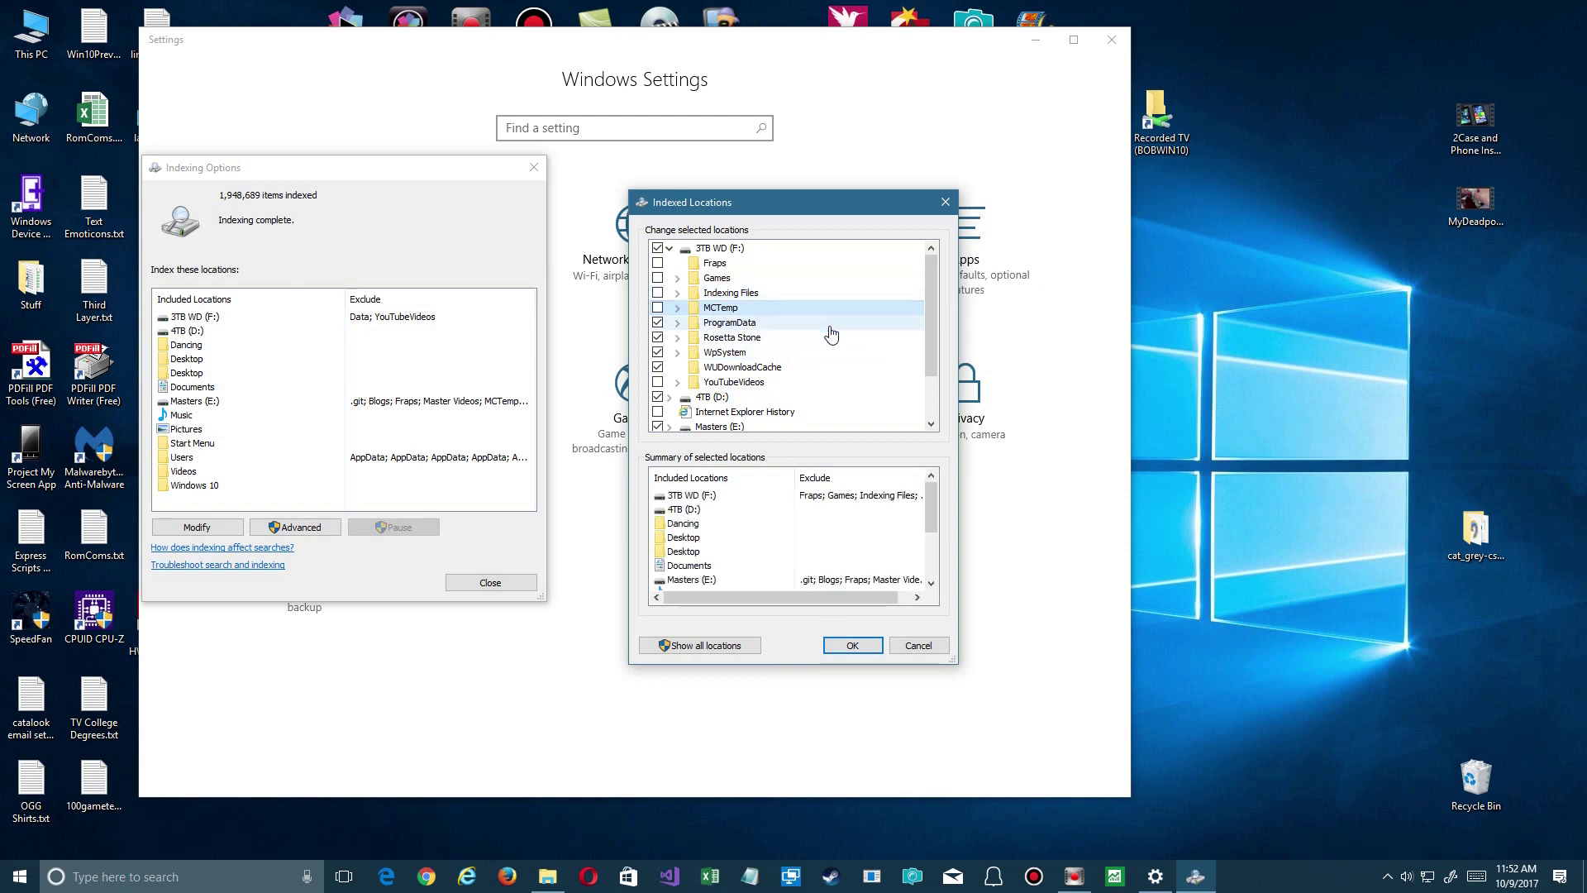
left_click(658, 338)
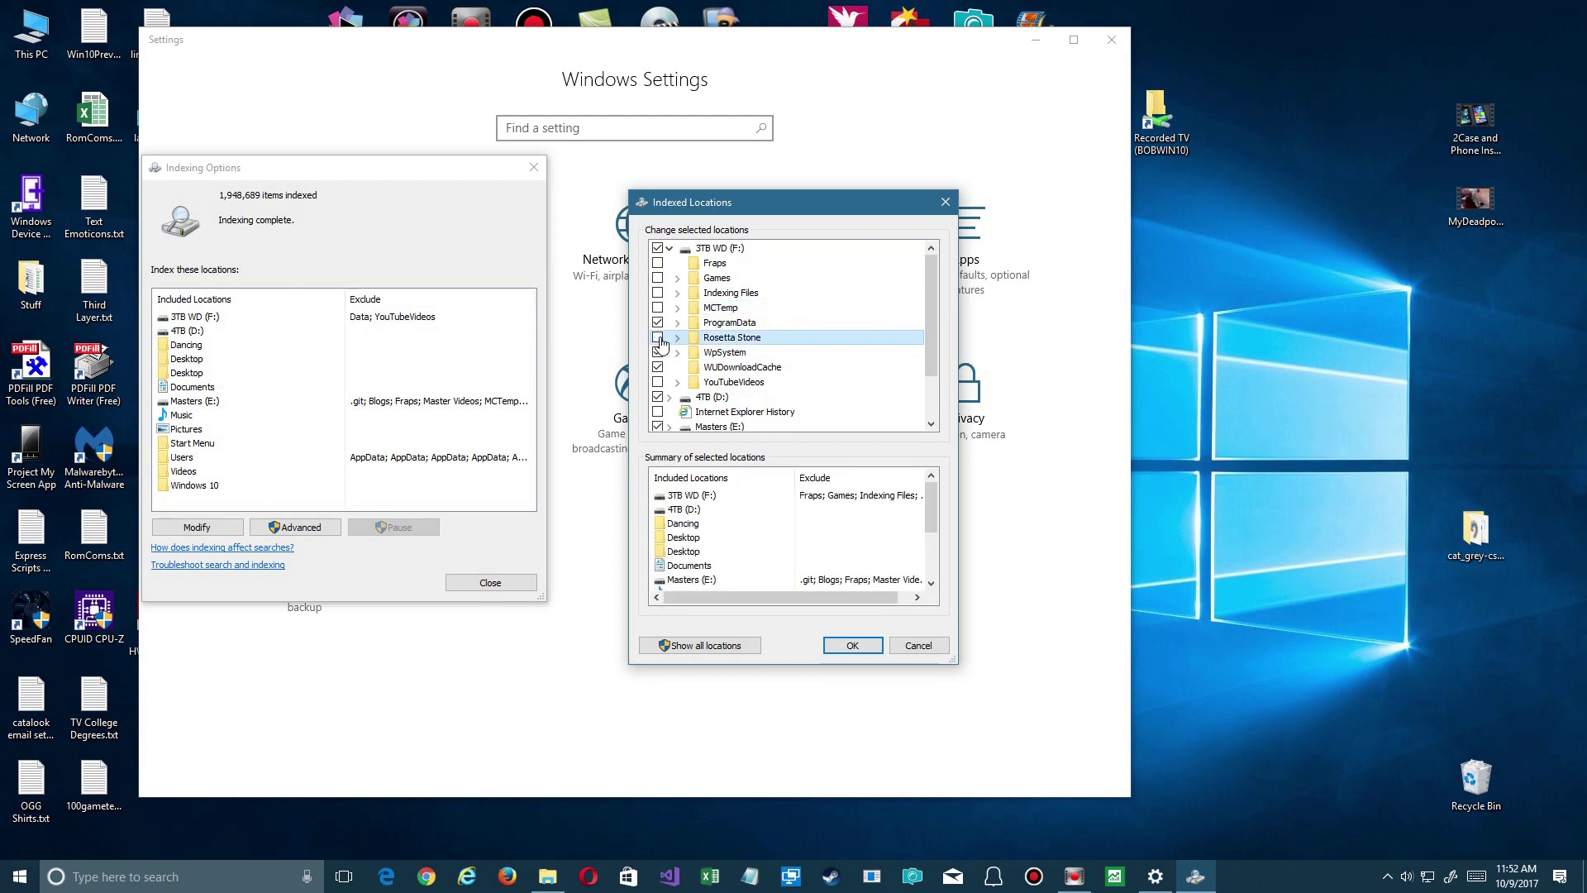
left_click(658, 382)
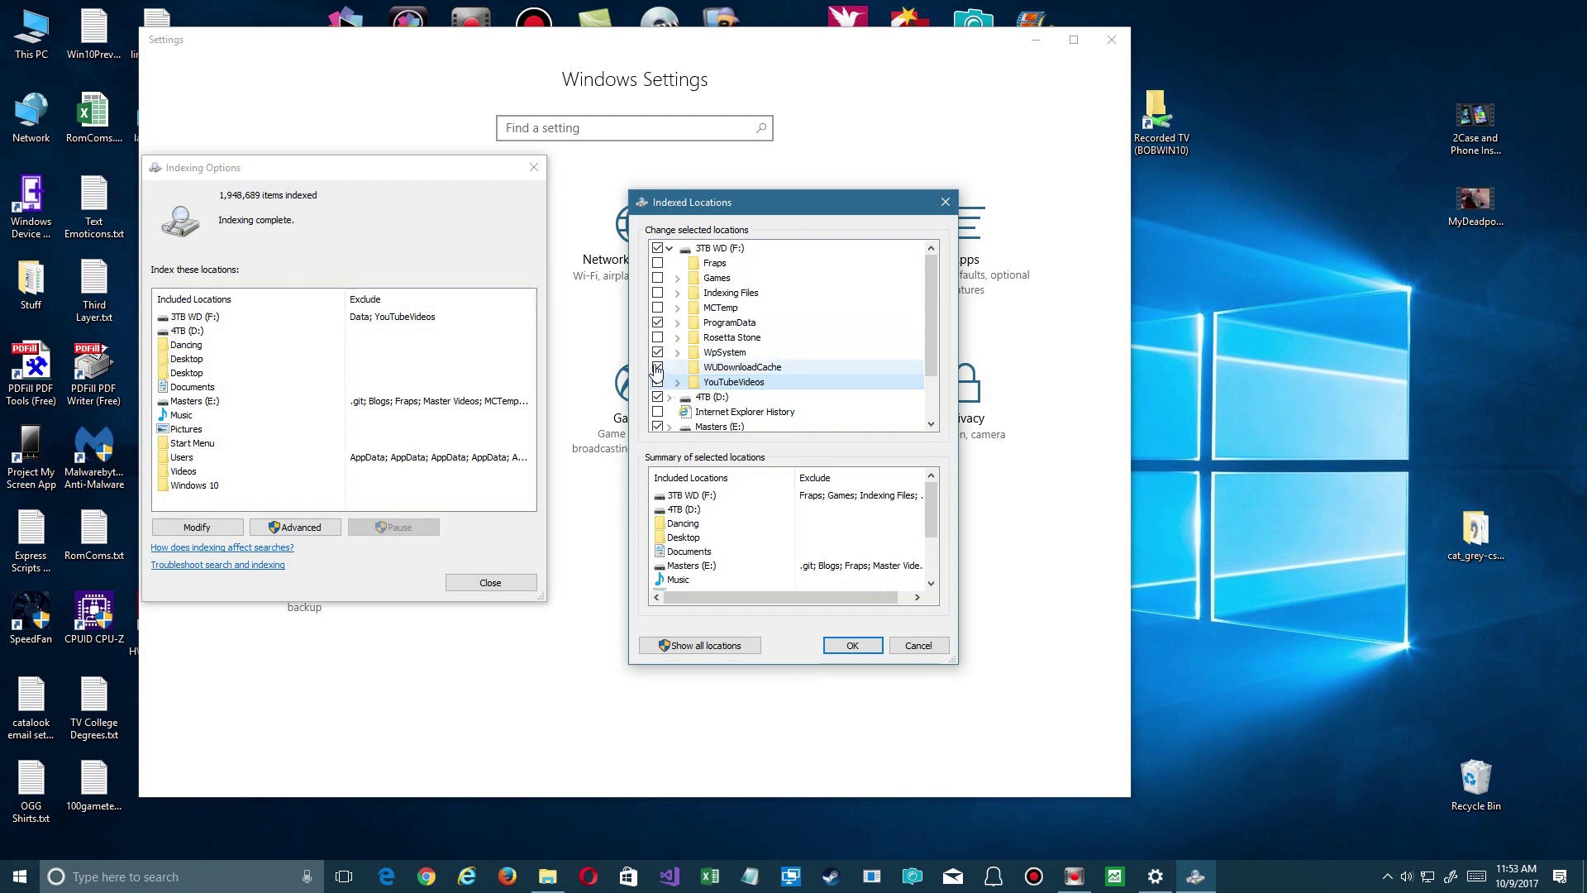
left_click(657, 367)
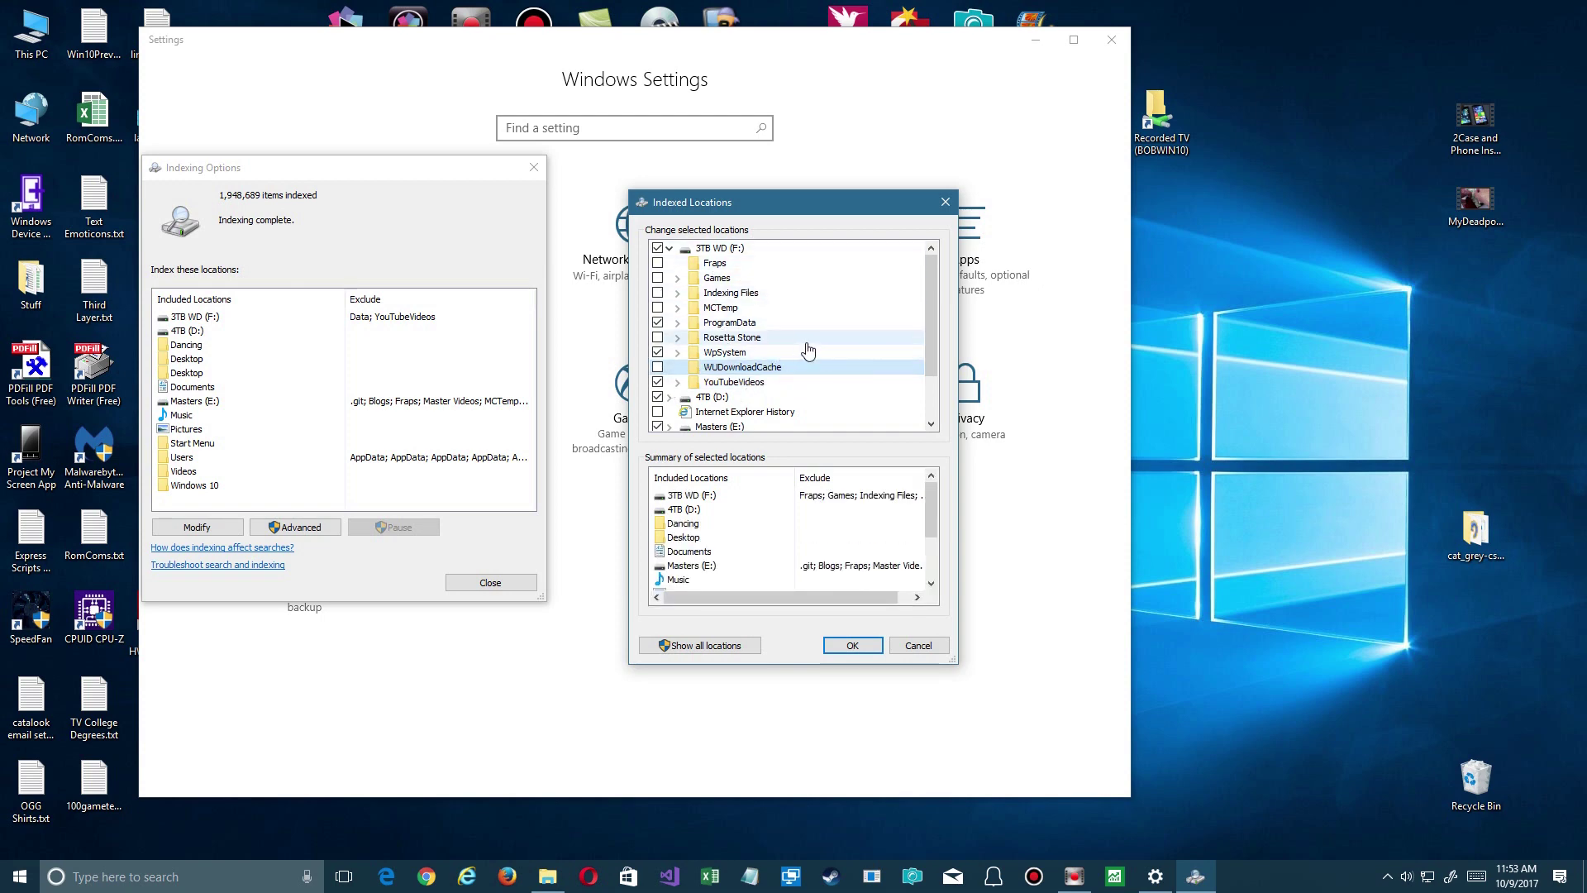
scroll(819, 350, "down", 2)
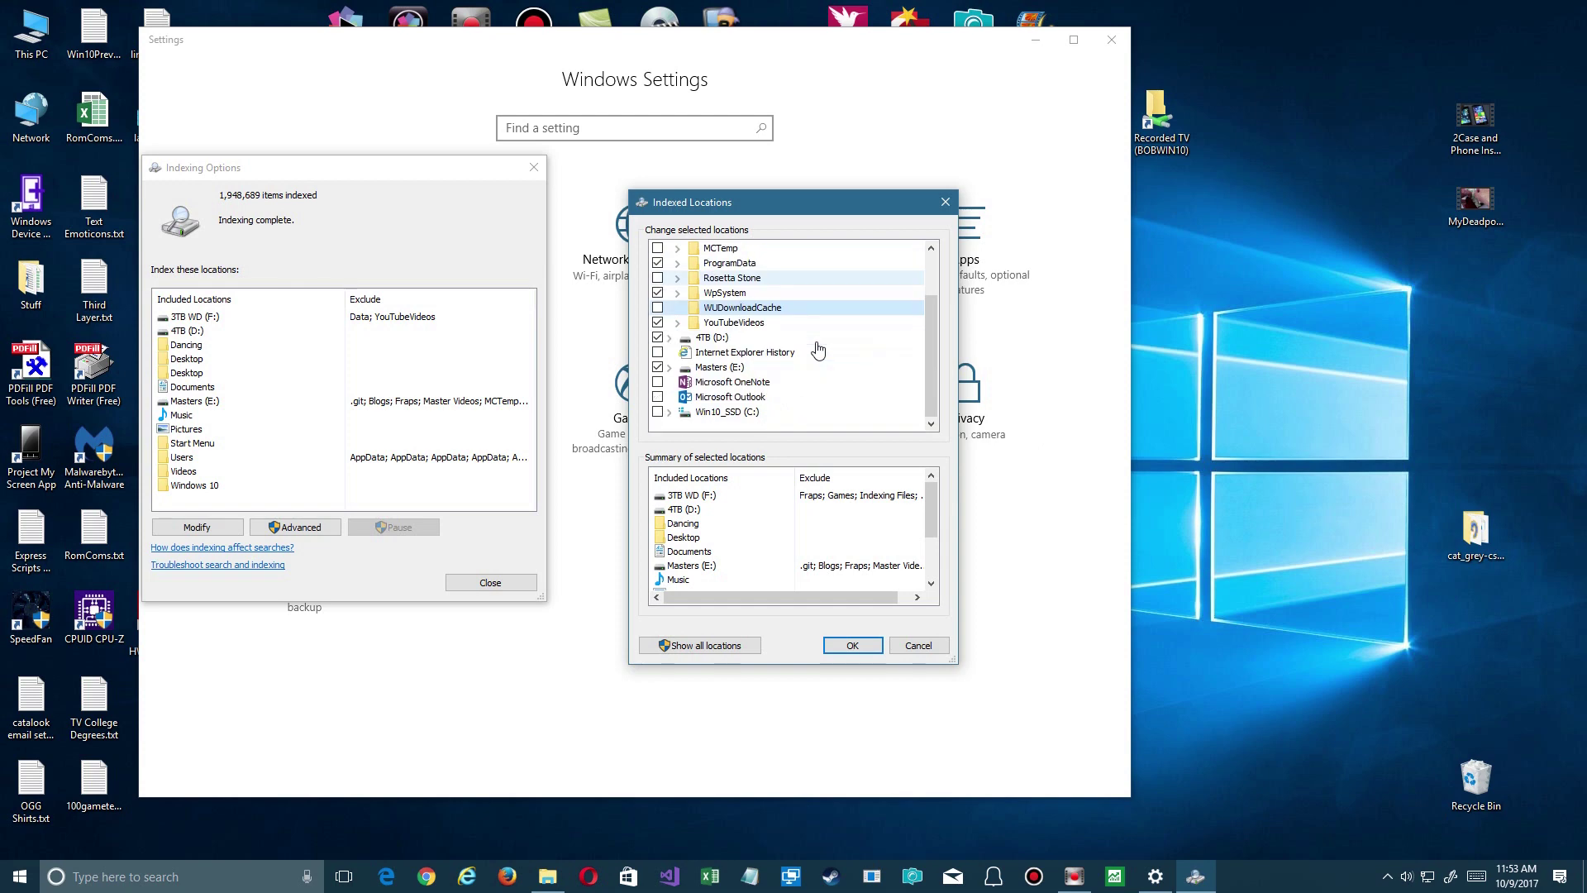
left_click(669, 337)
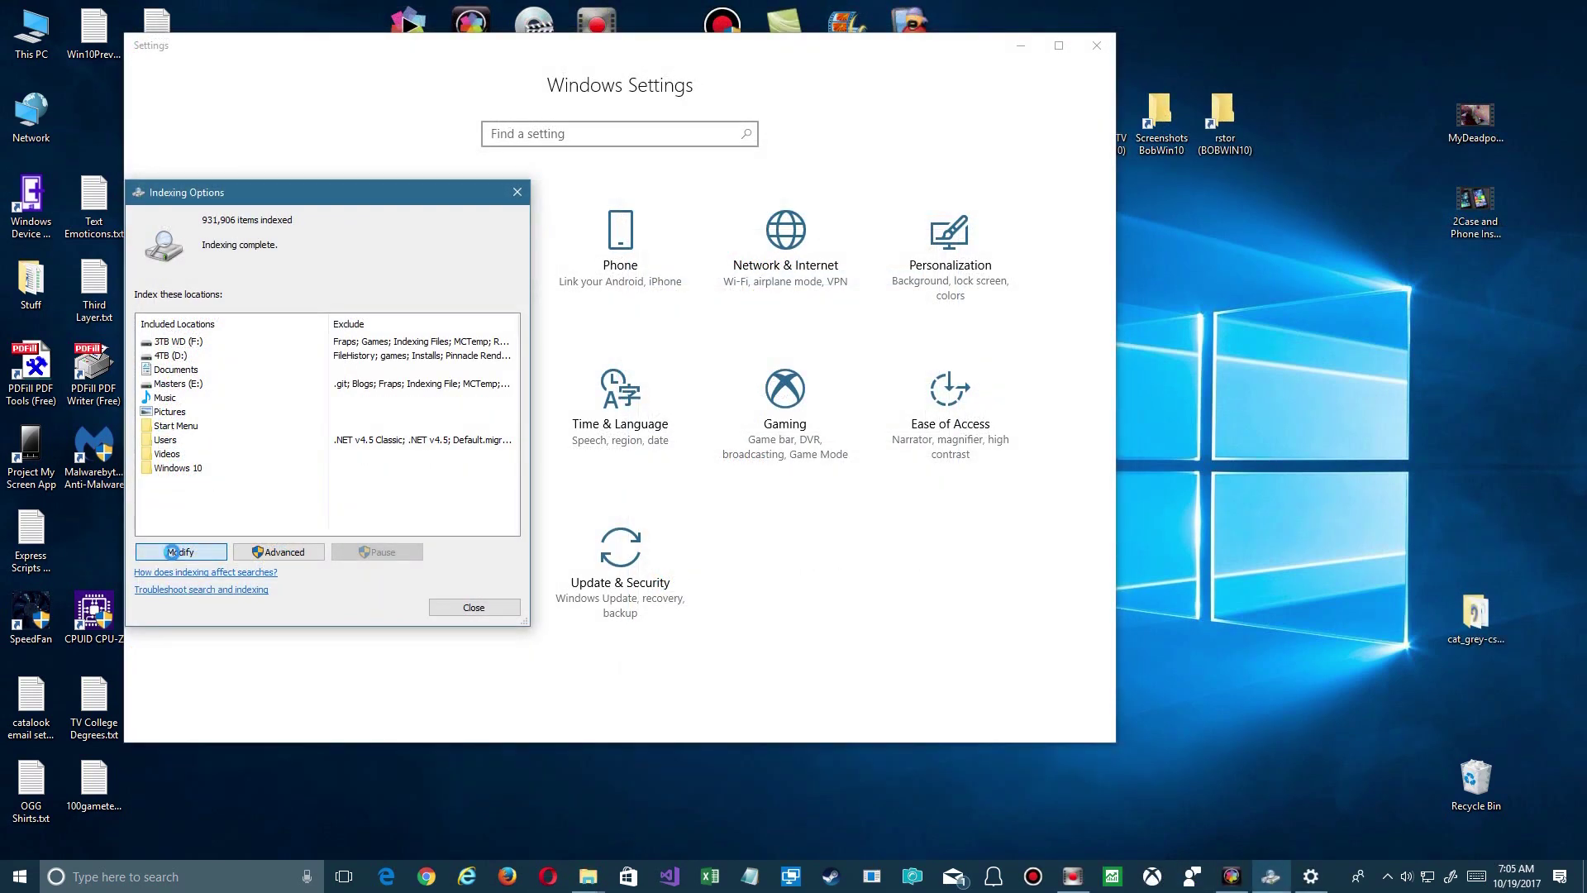
- In Modify, select Start Menu in the summary and scroll the tree up to ProgramData\Microsoft\Windows
left_click(173, 552)
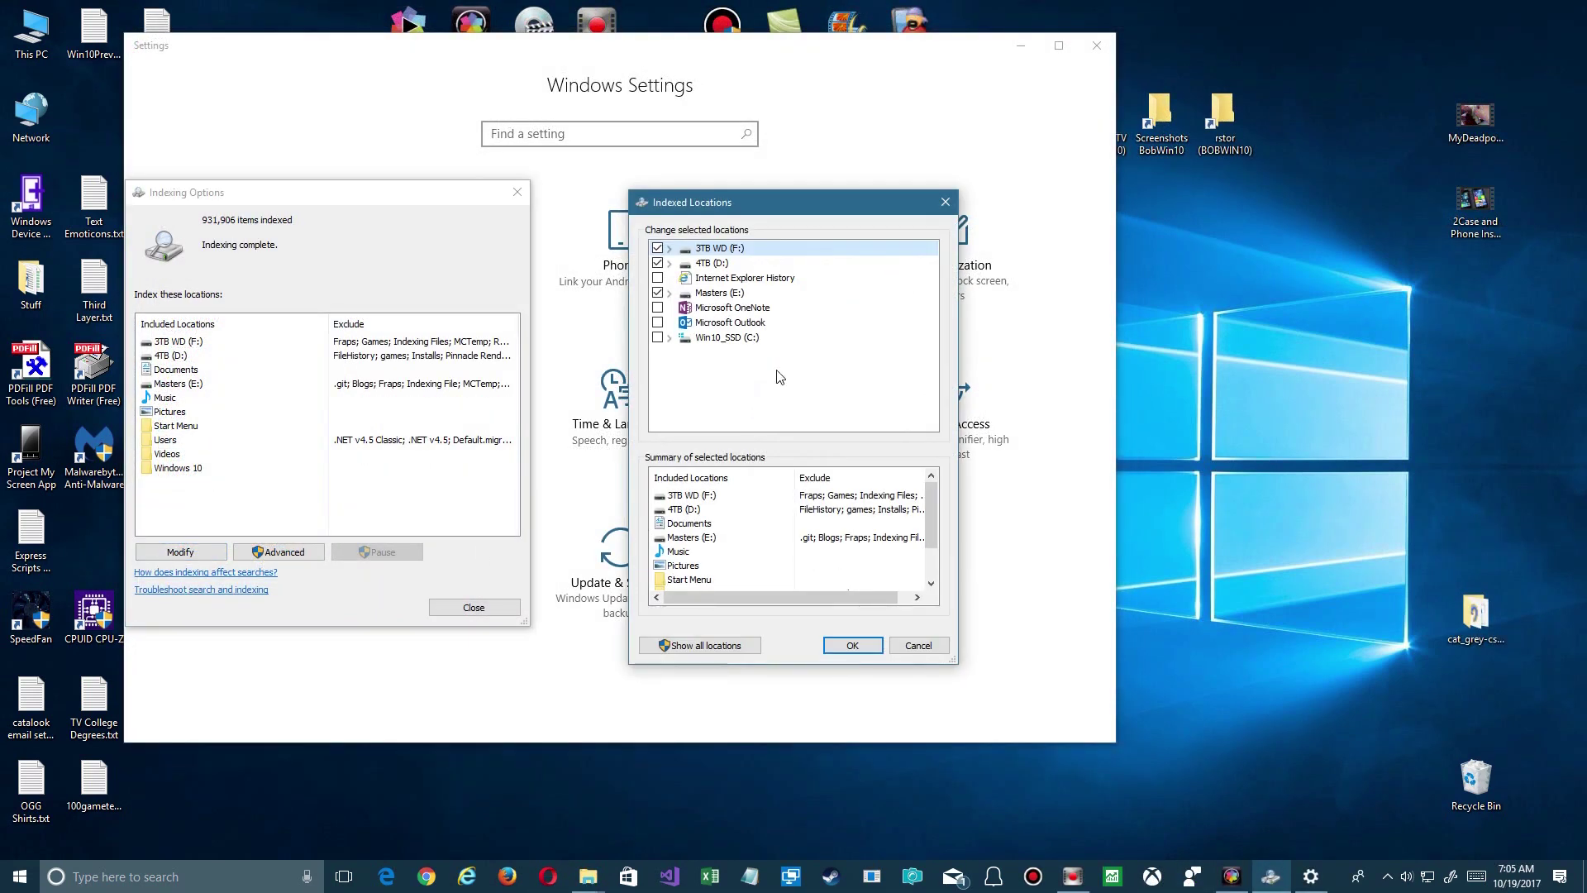
left_click(678, 582)
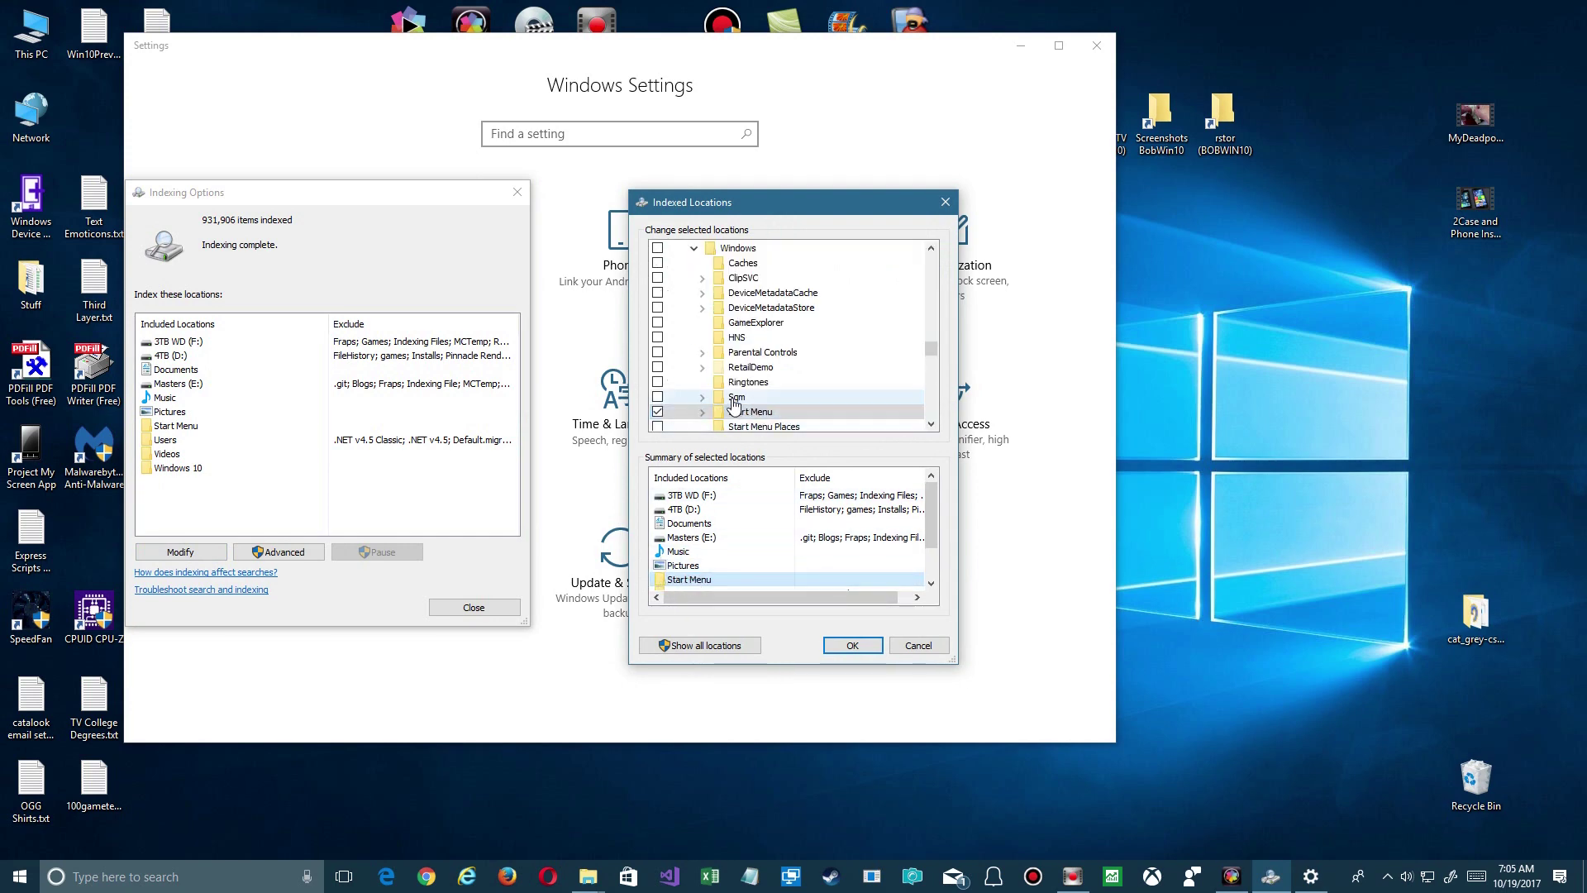
left_click(932, 248)
left_click(932, 248)
left_click(931, 248)
left_click(932, 248)
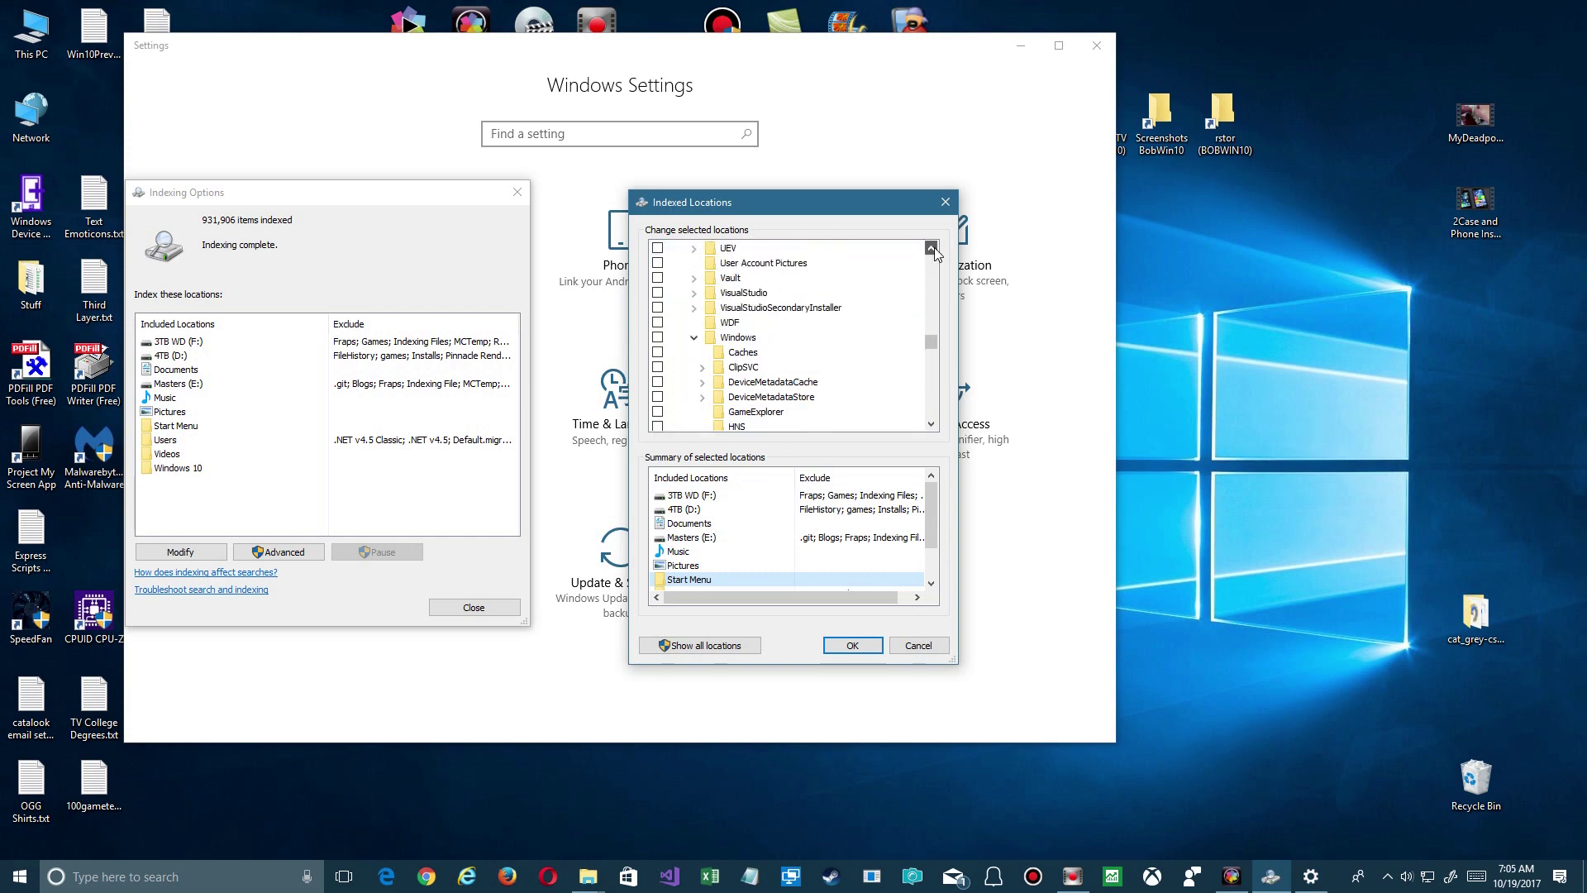
left_click(931, 248)
left_click(931, 248)
left_click(932, 248)
left_click(931, 248)
left_click(932, 248)
left_click(932, 248)
left_click(931, 248)
left_click(931, 248)
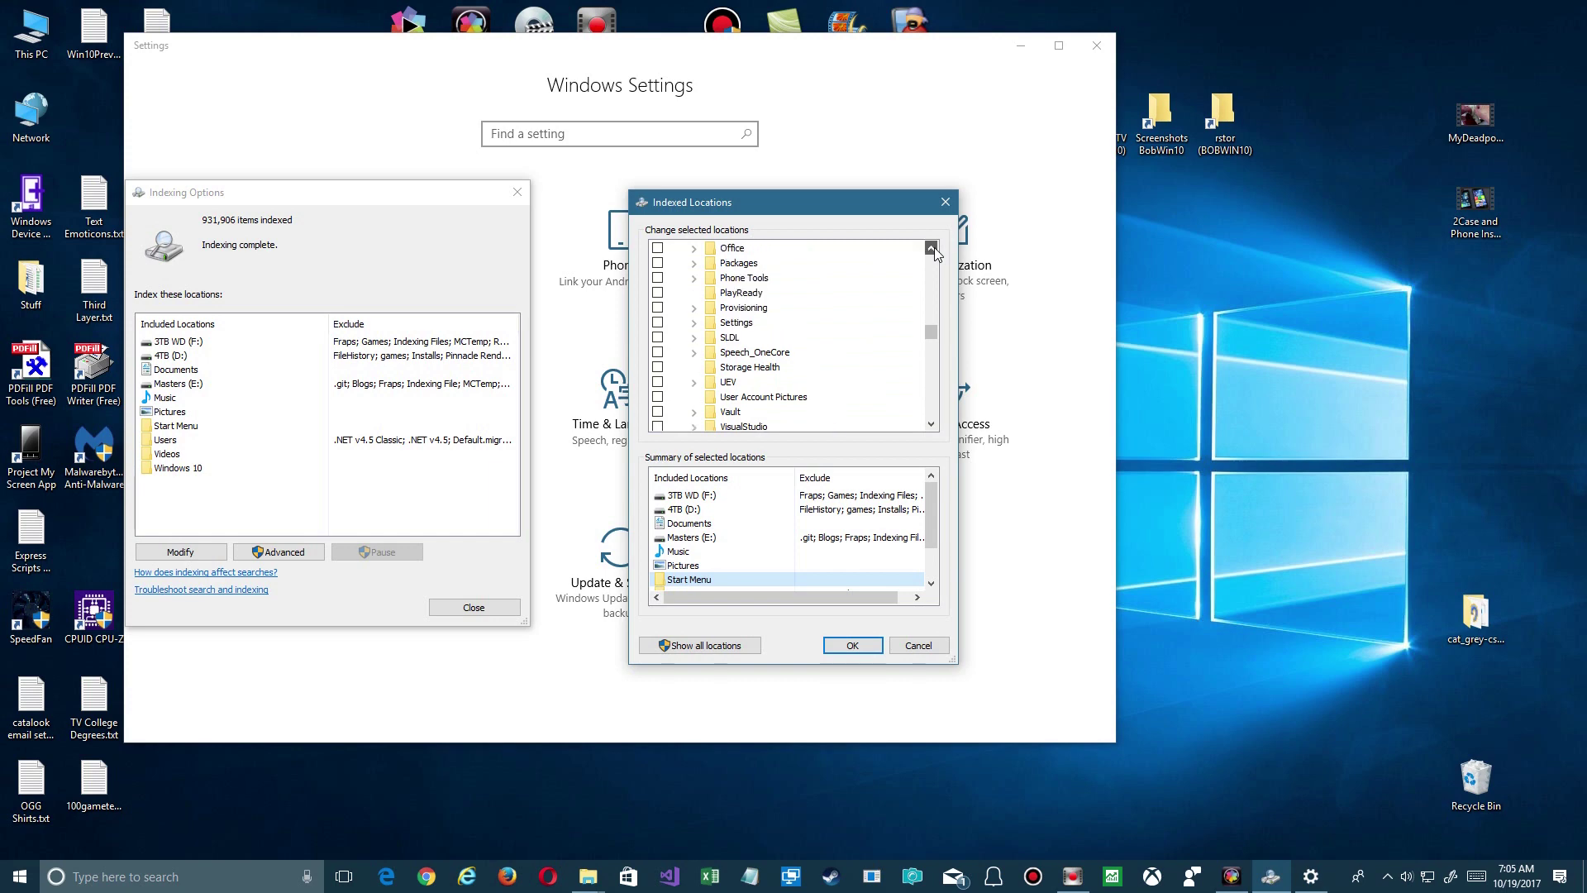
left_click(932, 248)
left_click(932, 248)
left_click(931, 248)
left_click(932, 248)
left_click(932, 248)
left_click(931, 248)
left_click(931, 248)
left_click(932, 248)
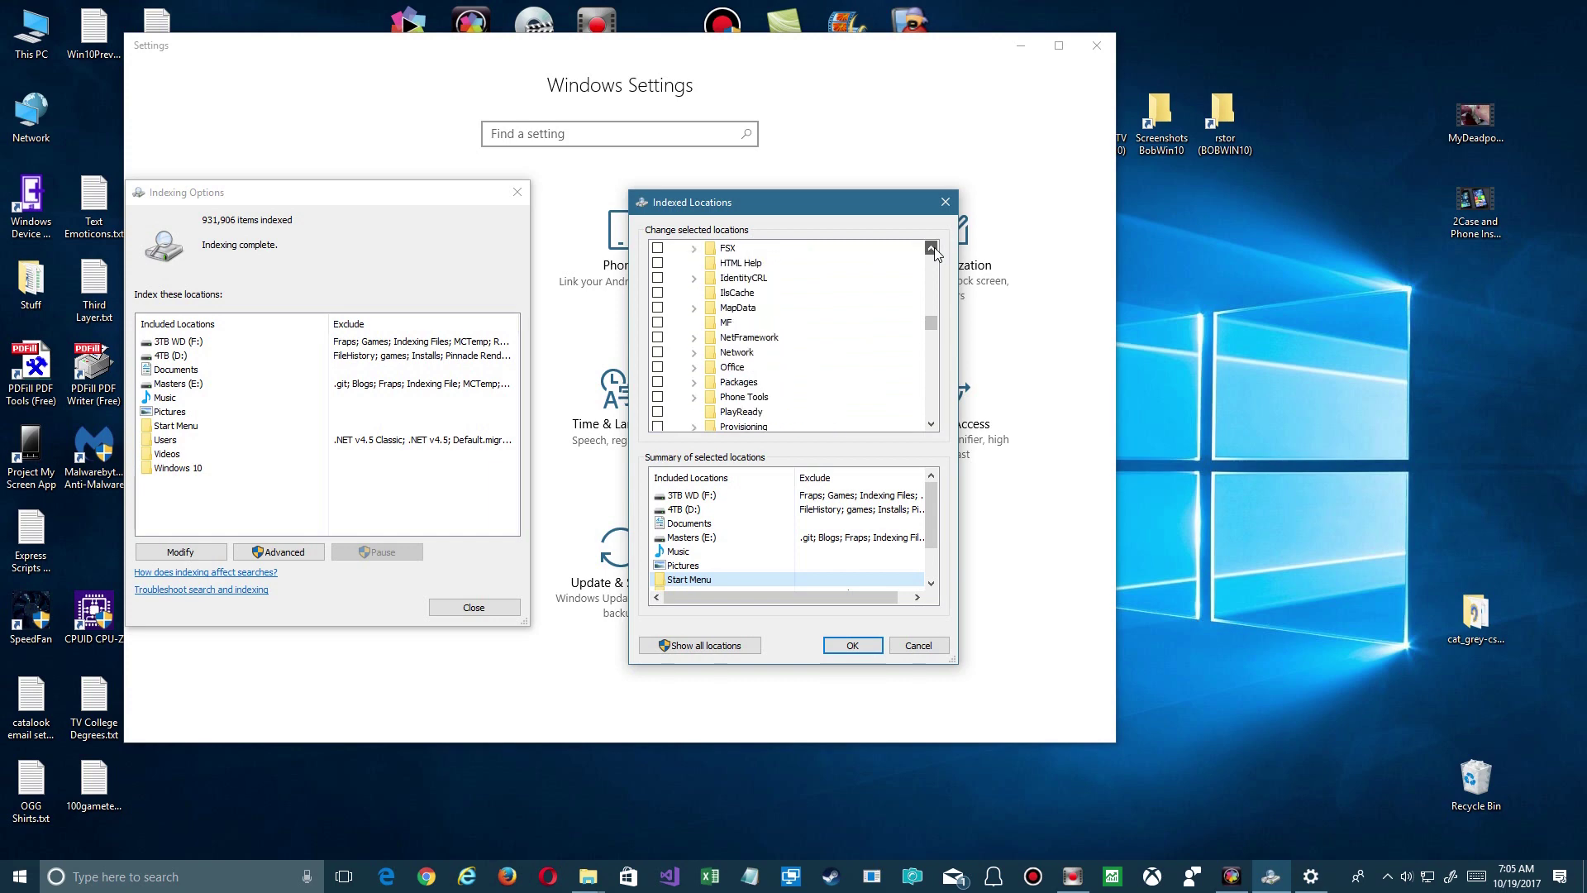
left_click(931, 248)
left_click(932, 248)
left_click(931, 248)
left_click(932, 248)
left_click(932, 248)
left_click(931, 248)
left_click(932, 248)
left_click(932, 248)
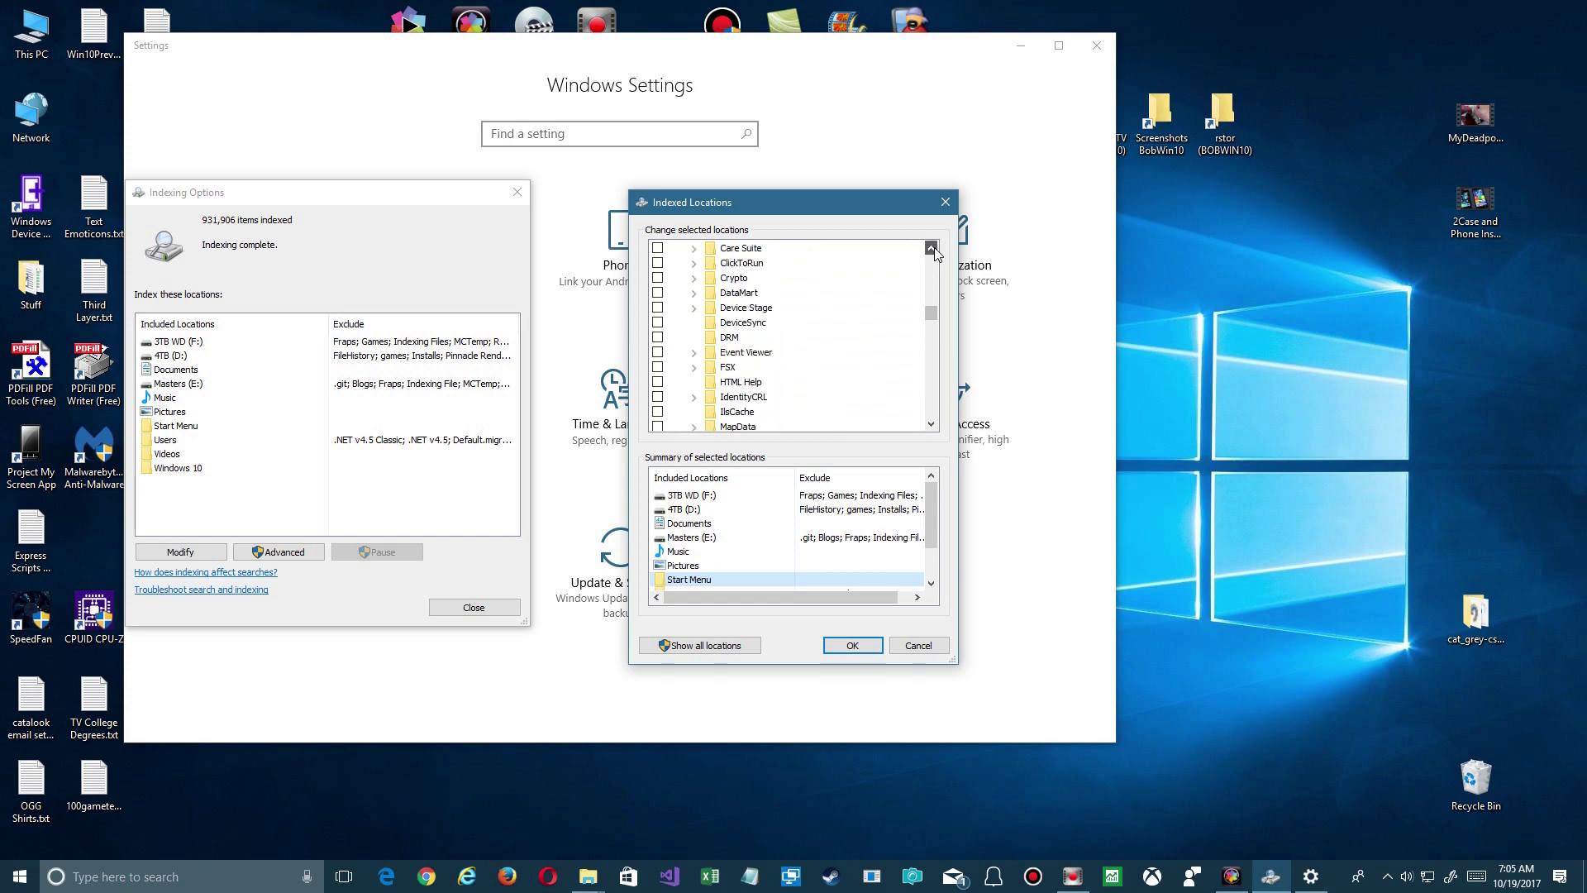
left_click(931, 248)
left_click(932, 248)
left_click(932, 248)
left_click(932, 248)
left_click(932, 248)
left_click(932, 248)
left_click(932, 248)
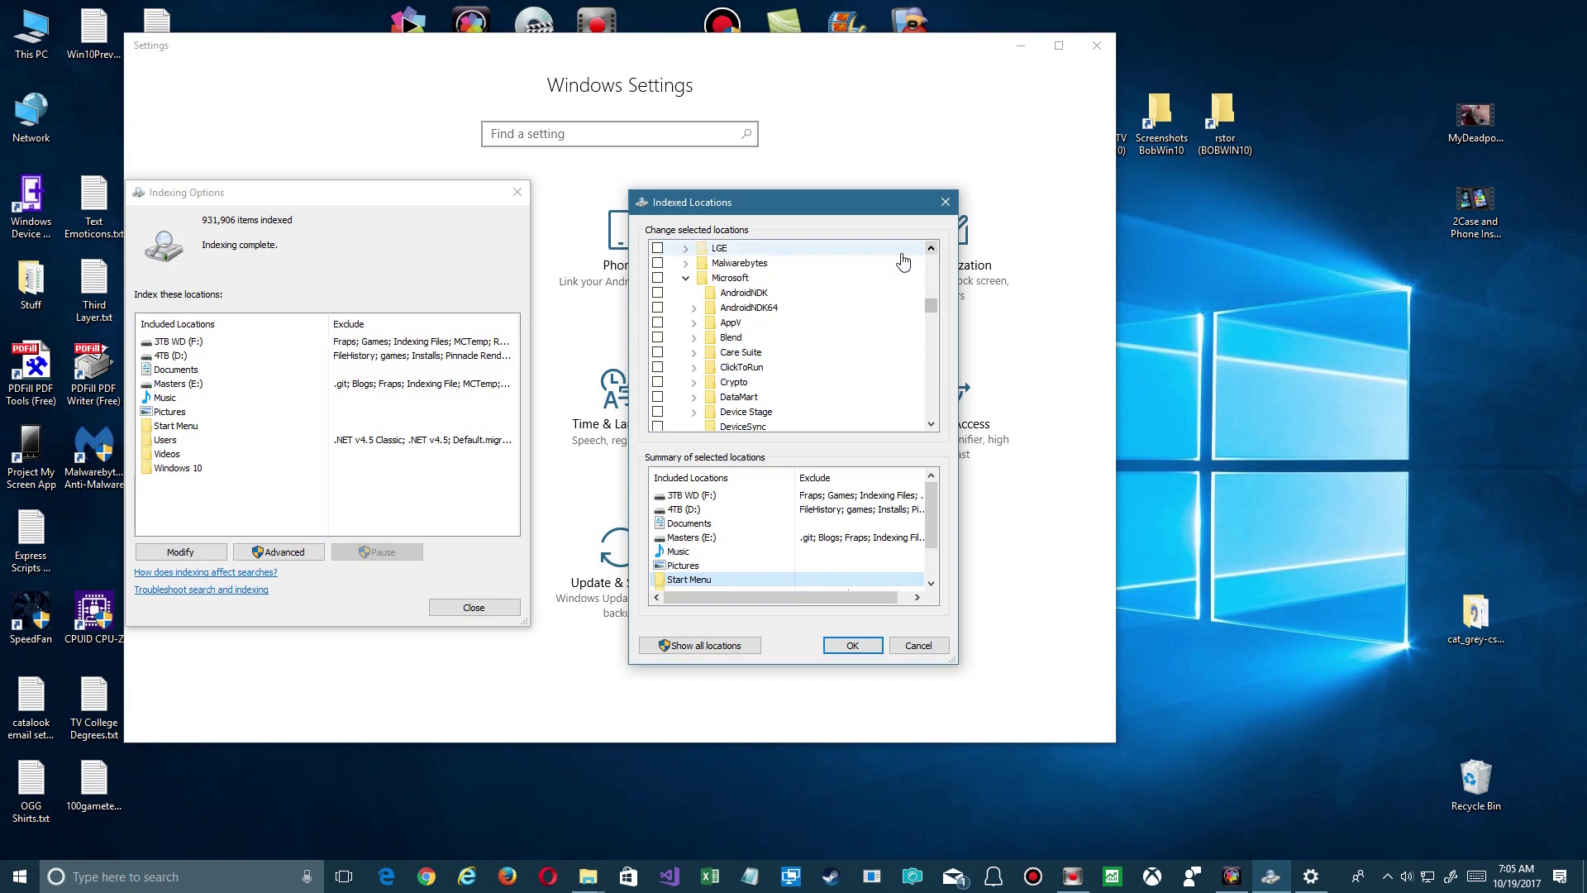
left_click(932, 248)
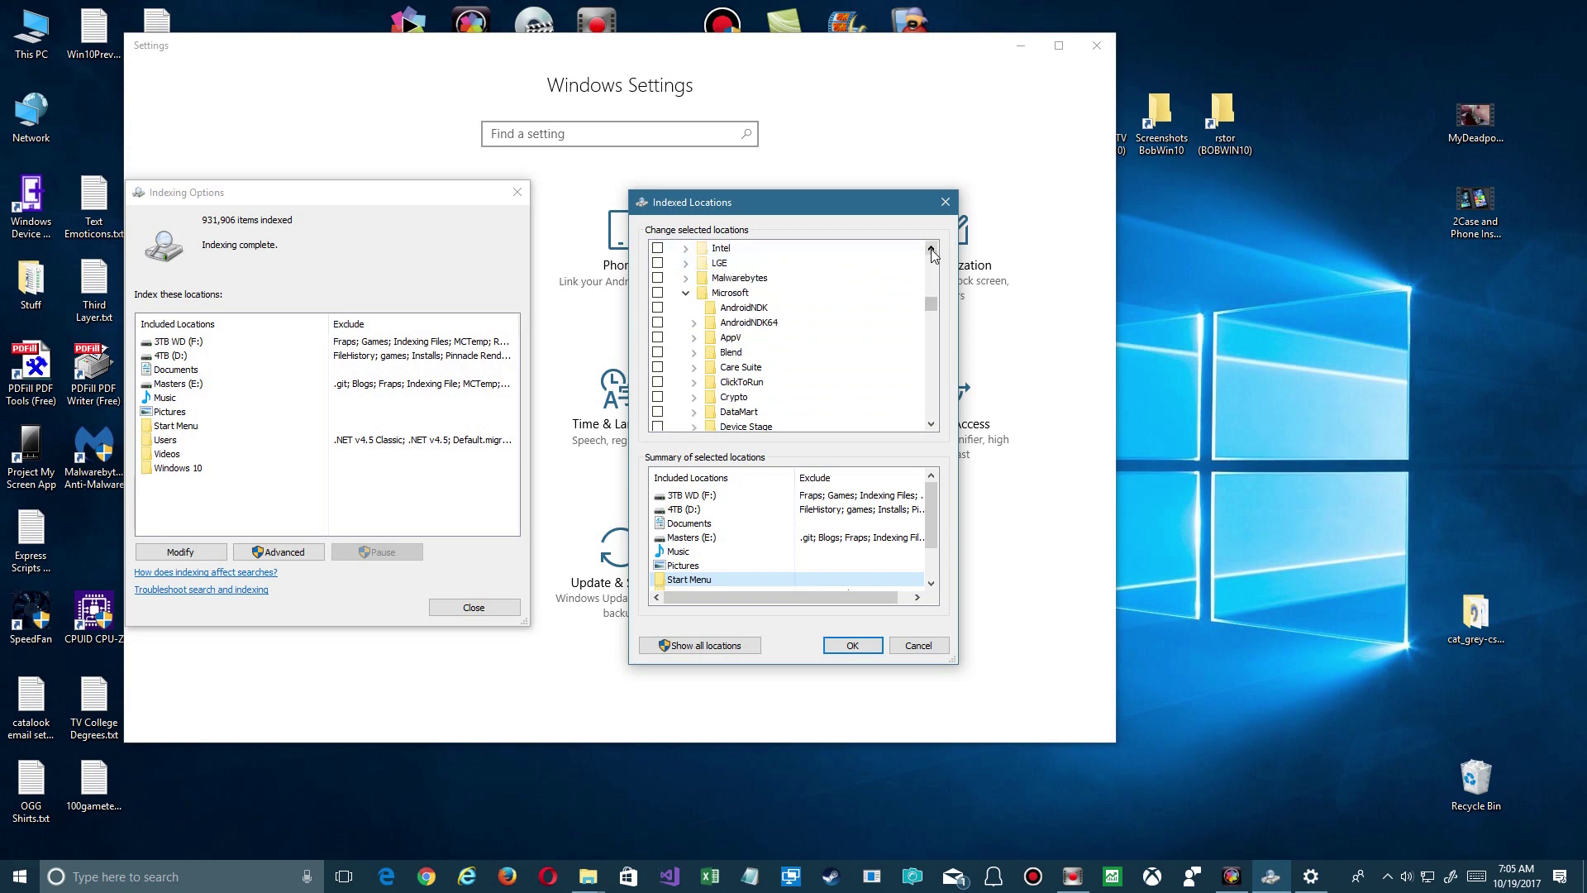
left_click(932, 248)
left_click(932, 248)
left_click(932, 248)
left_click(931, 248)
left_click(932, 248)
left_click(932, 248)
left_click(931, 248)
left_click(932, 248)
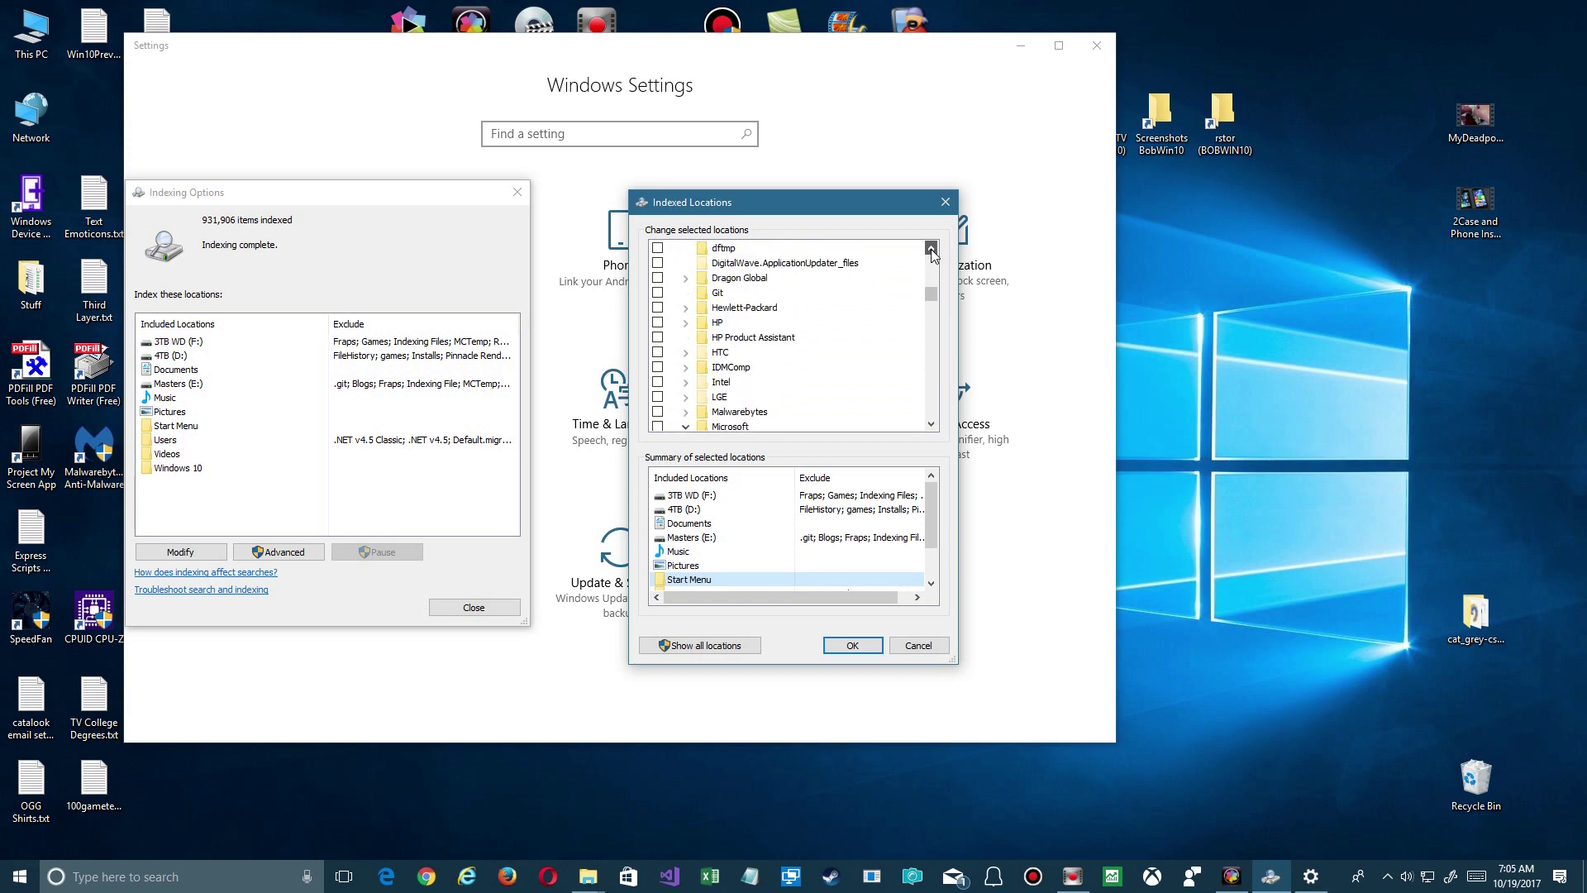
left_click(932, 248)
left_click(932, 248)
left_click(932, 248)
left_click(932, 248)
left_click(932, 248)
left_click(932, 248)
left_click(932, 248)
left_click(932, 248)
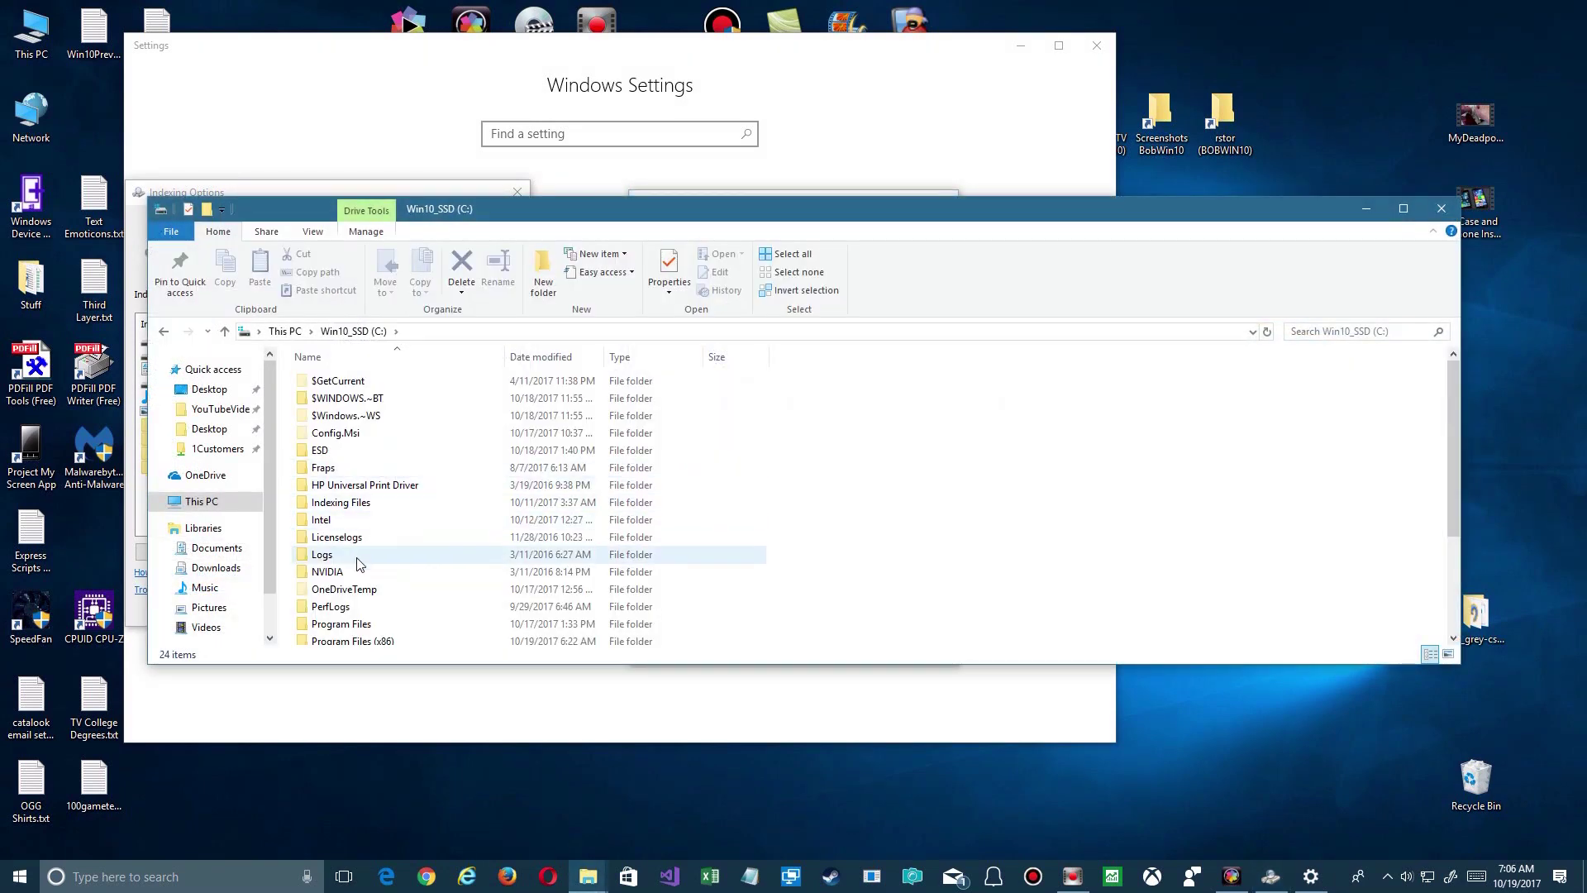
- On drive C:, open the ProgramData folder and then its Microsoft folder
scroll(355, 608, "down", 3)
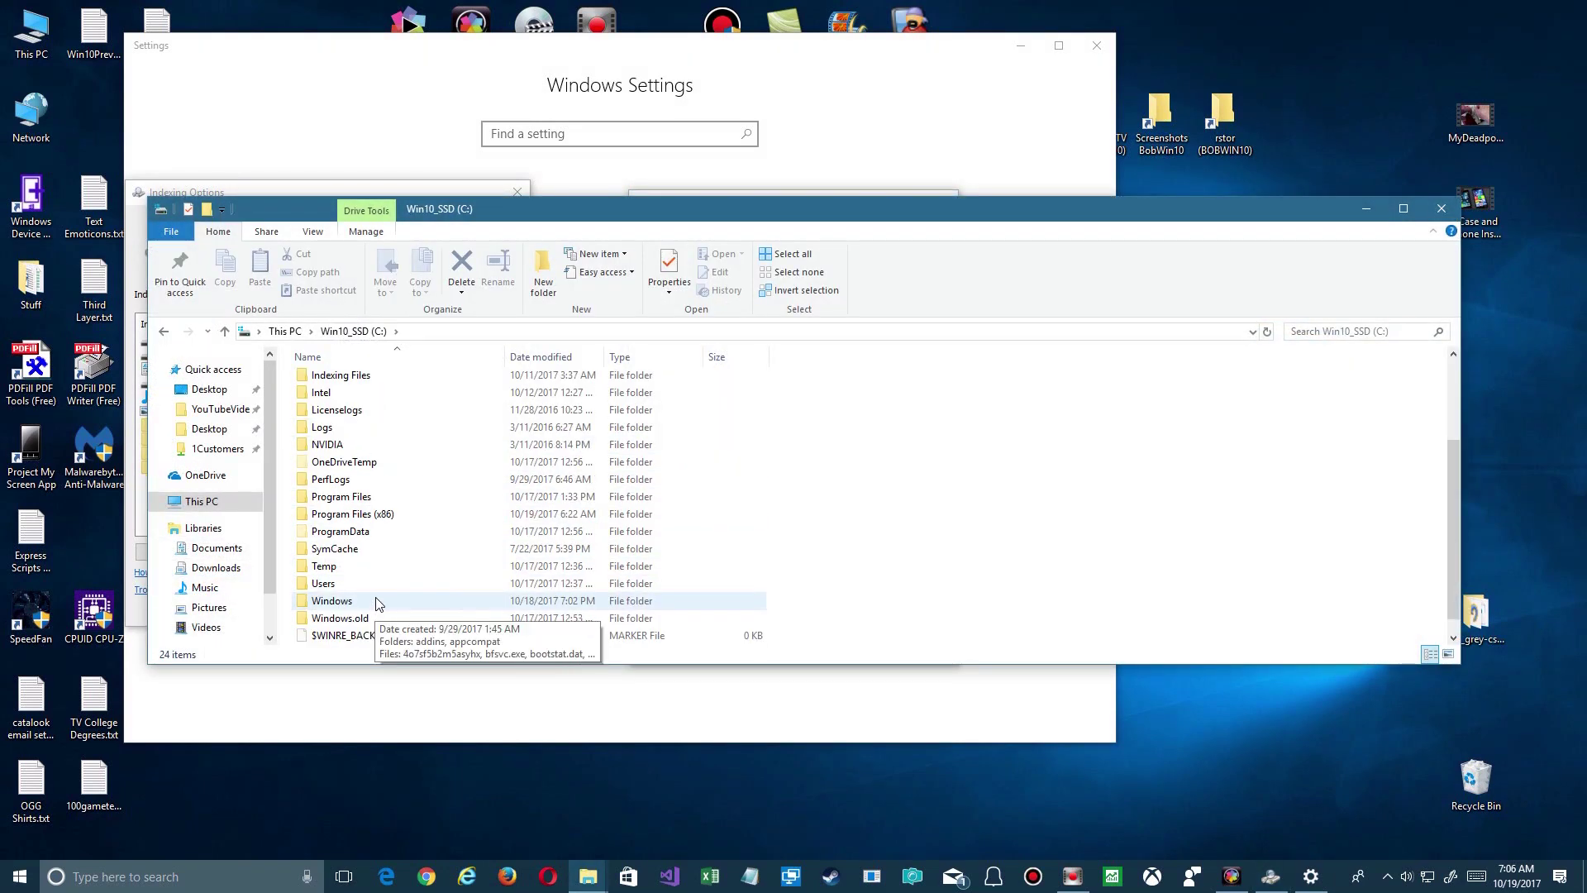
left_click(343, 534)
left_click(864, 530)
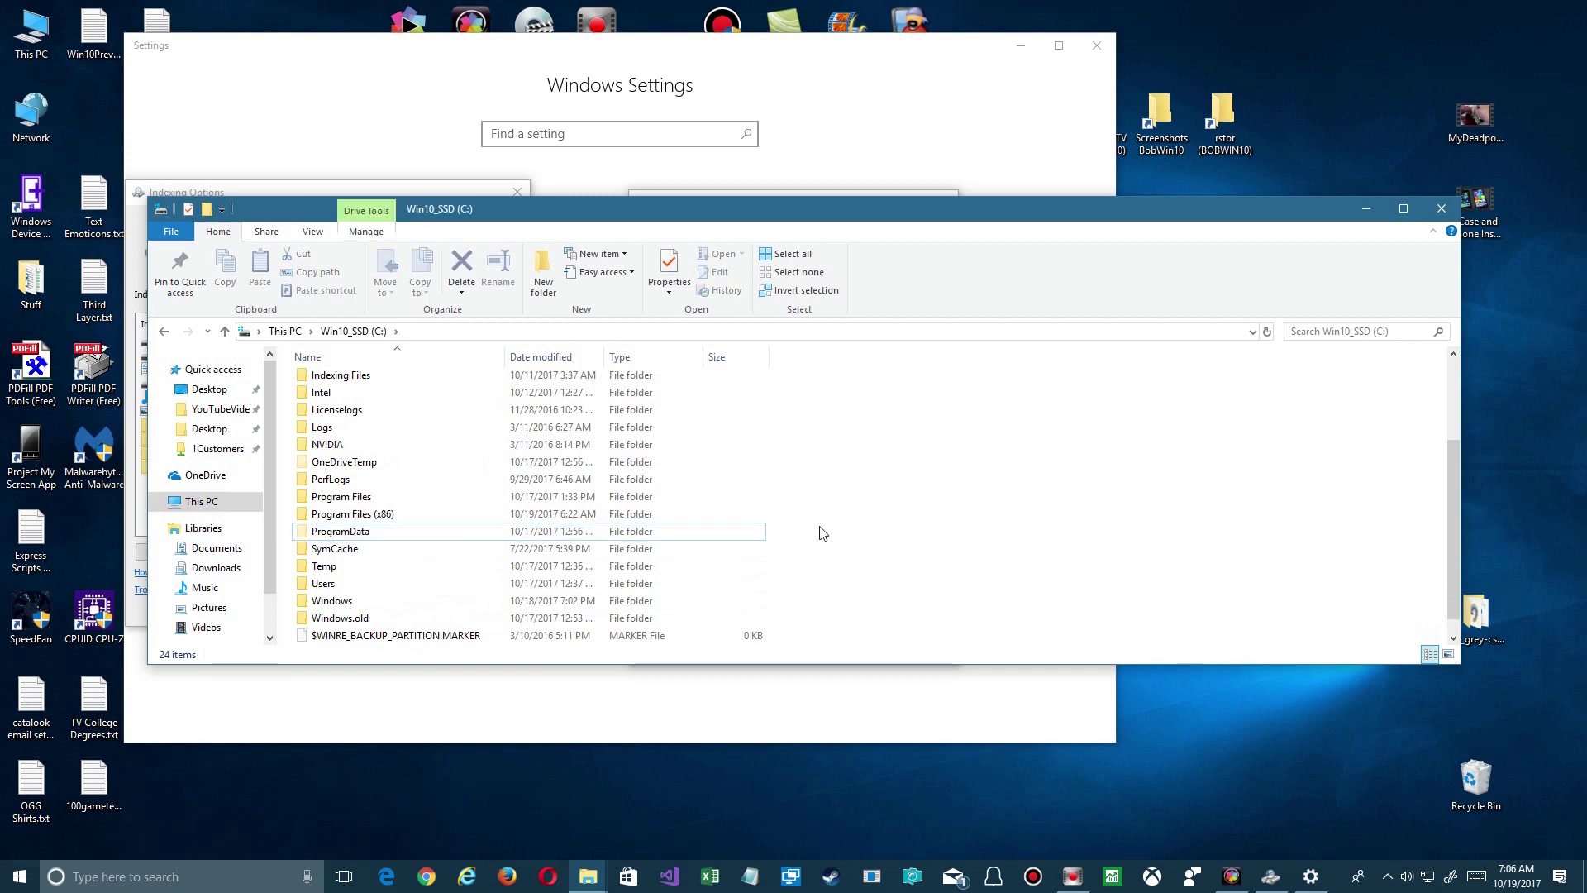
double_click(348, 531)
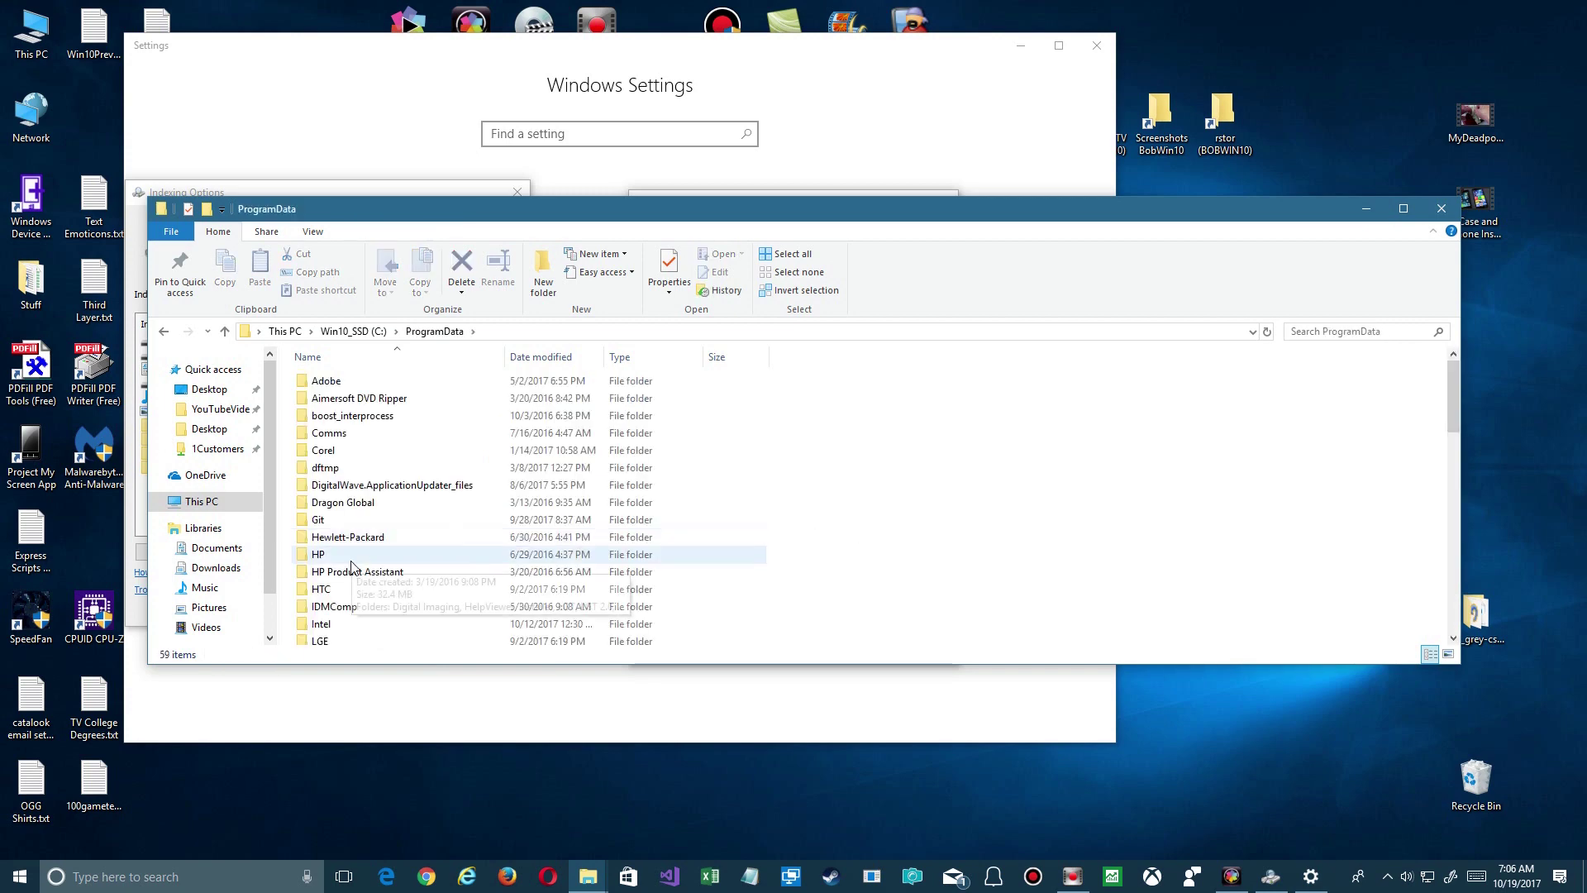
scroll(339, 537, "down", 5)
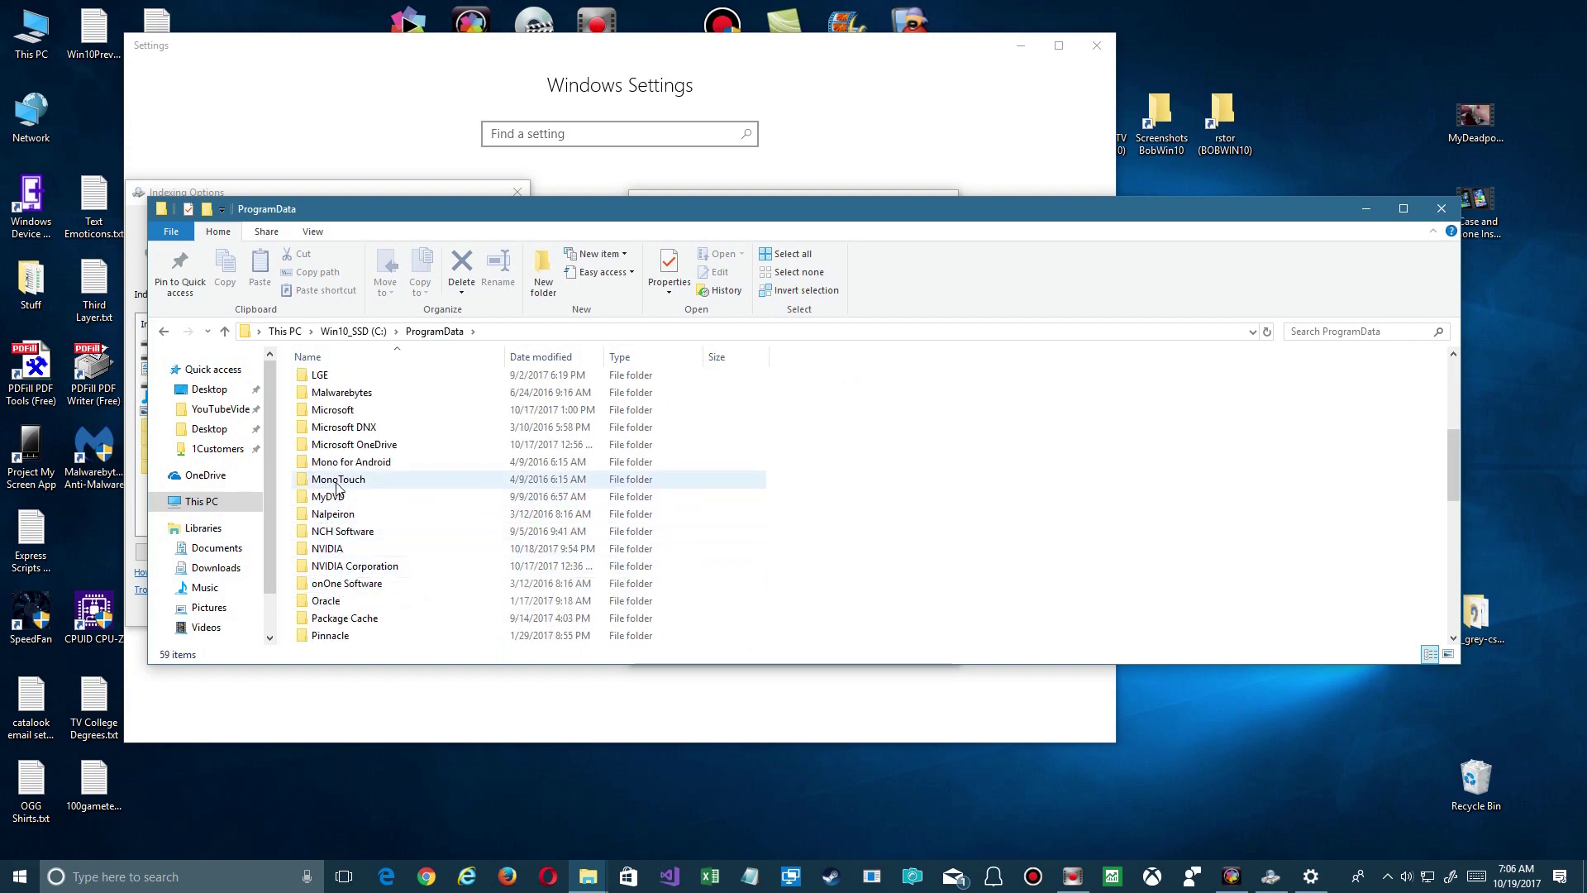
double_click(335, 410)
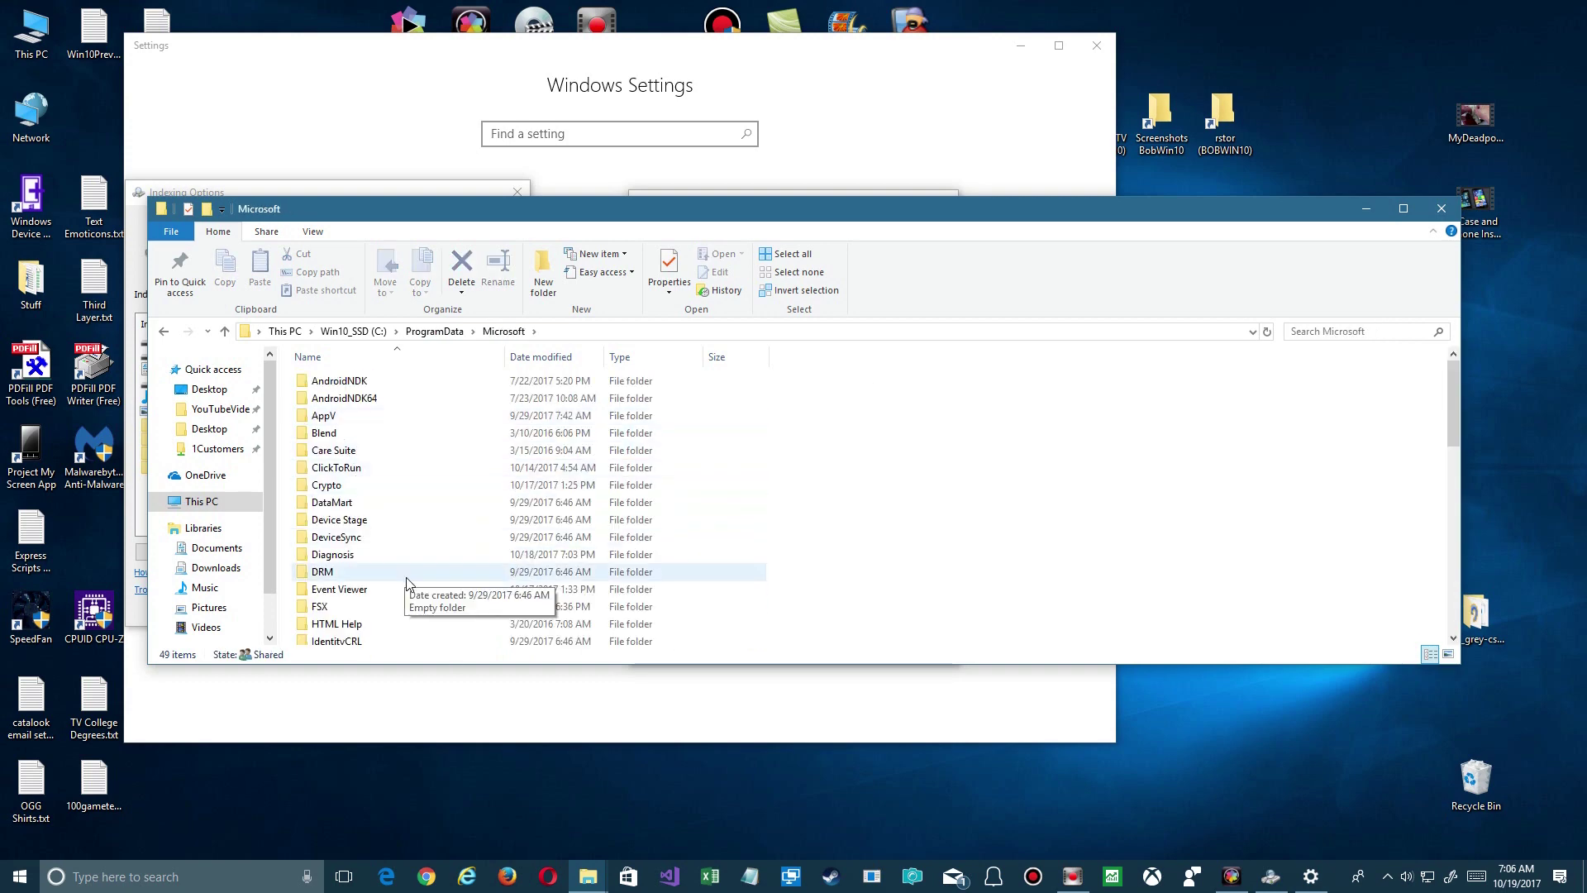
- Open the Windows folder, select Start Menu Places, go up to ProgramData, and close Explorer
scroll(393, 584, "down", 5)
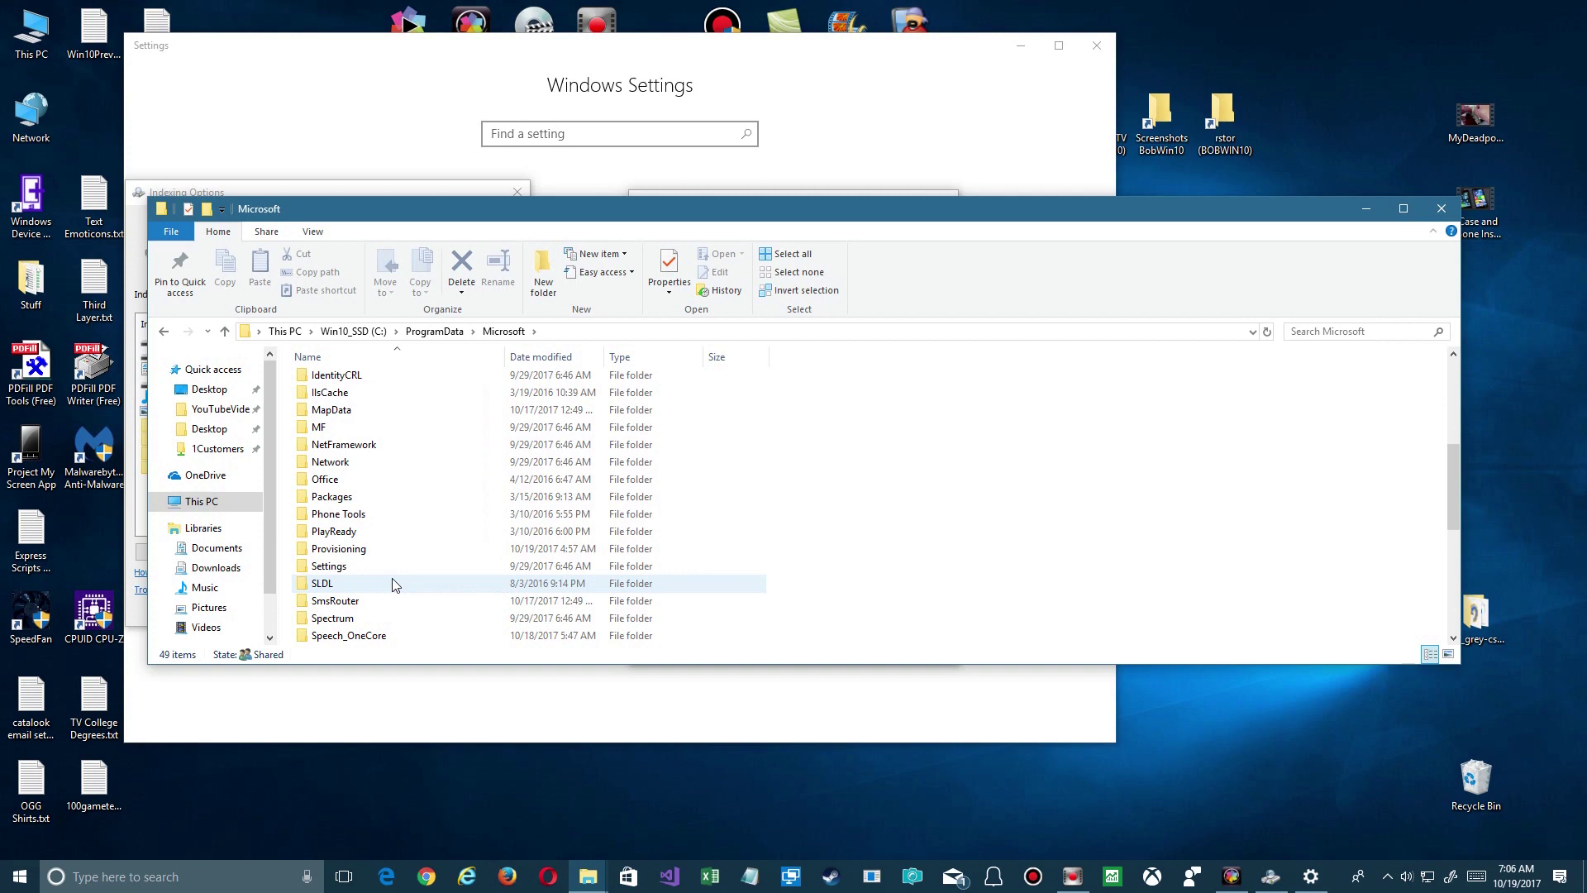
scroll(393, 582, "down", 3)
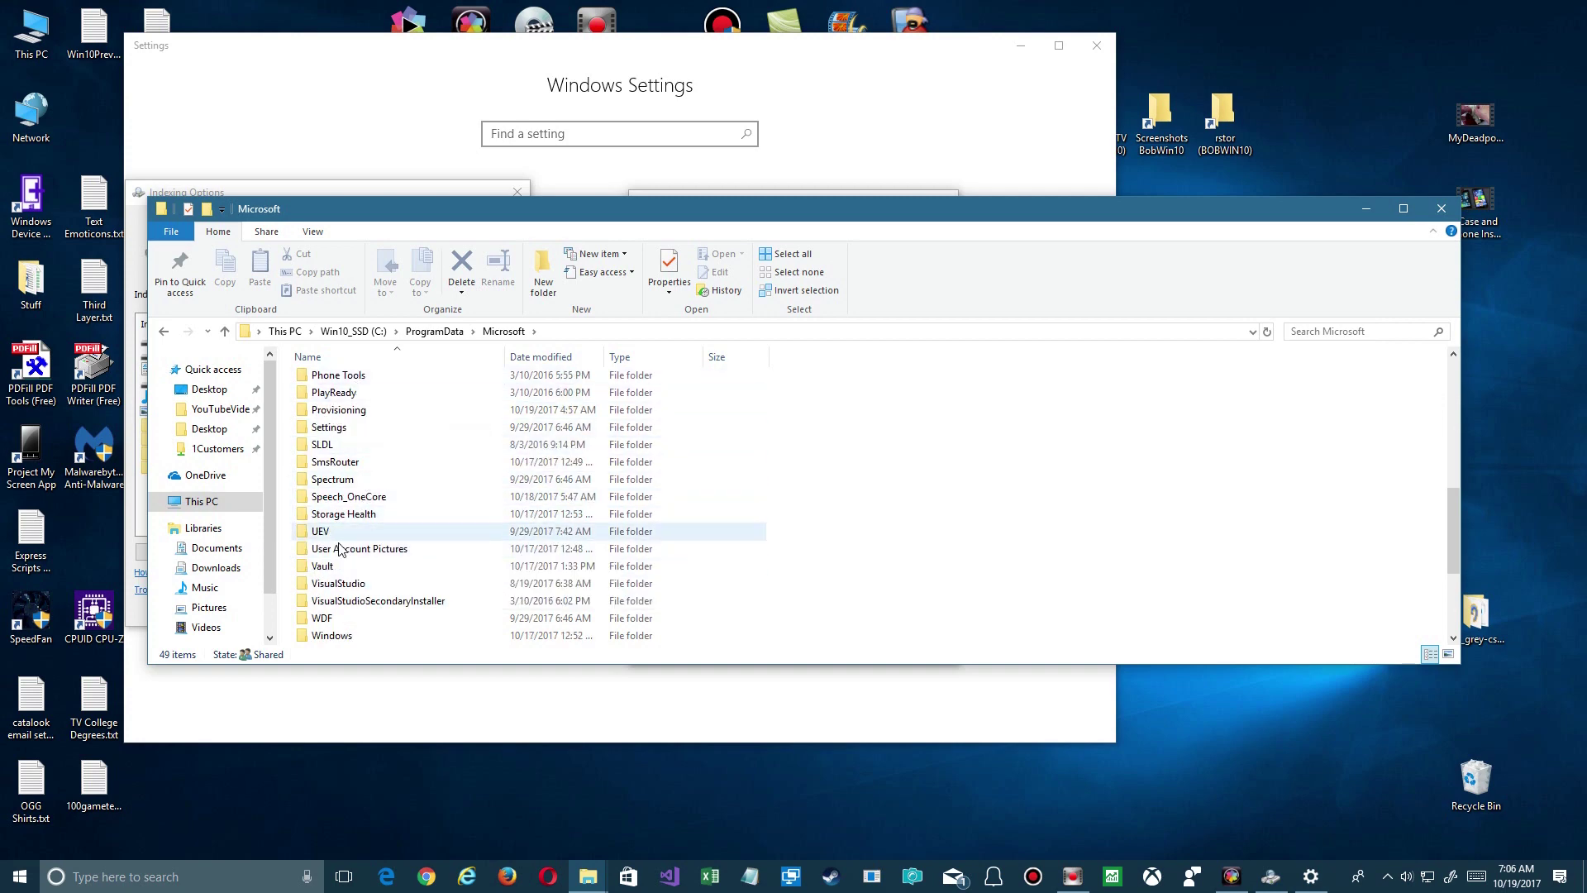
scroll(428, 618, "down", 3)
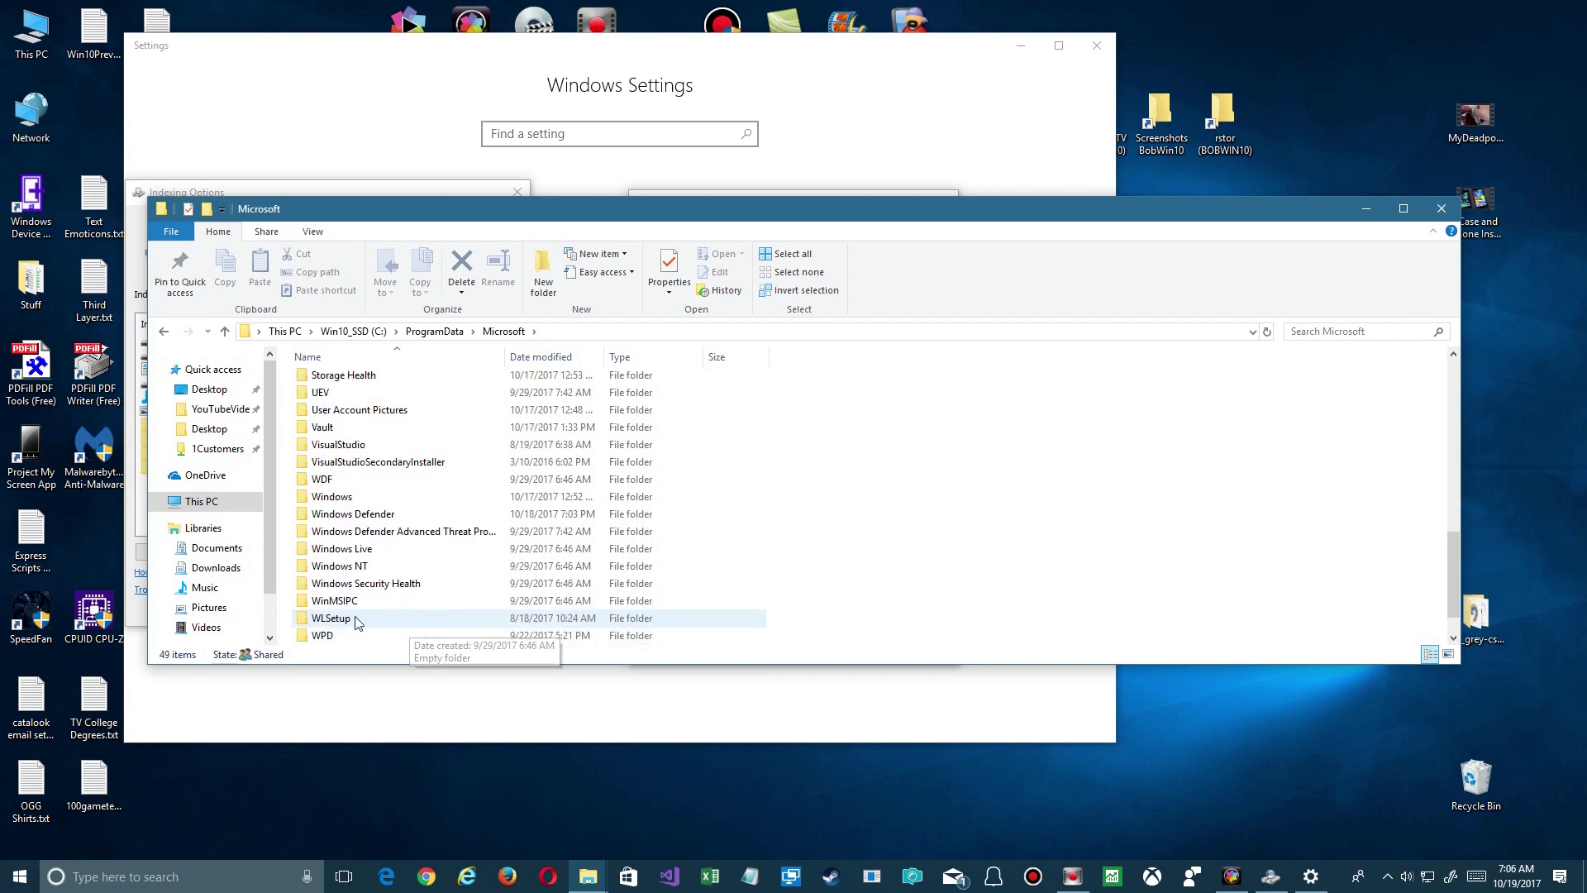
double_click(326, 497)
scroll(382, 517, "down", 3)
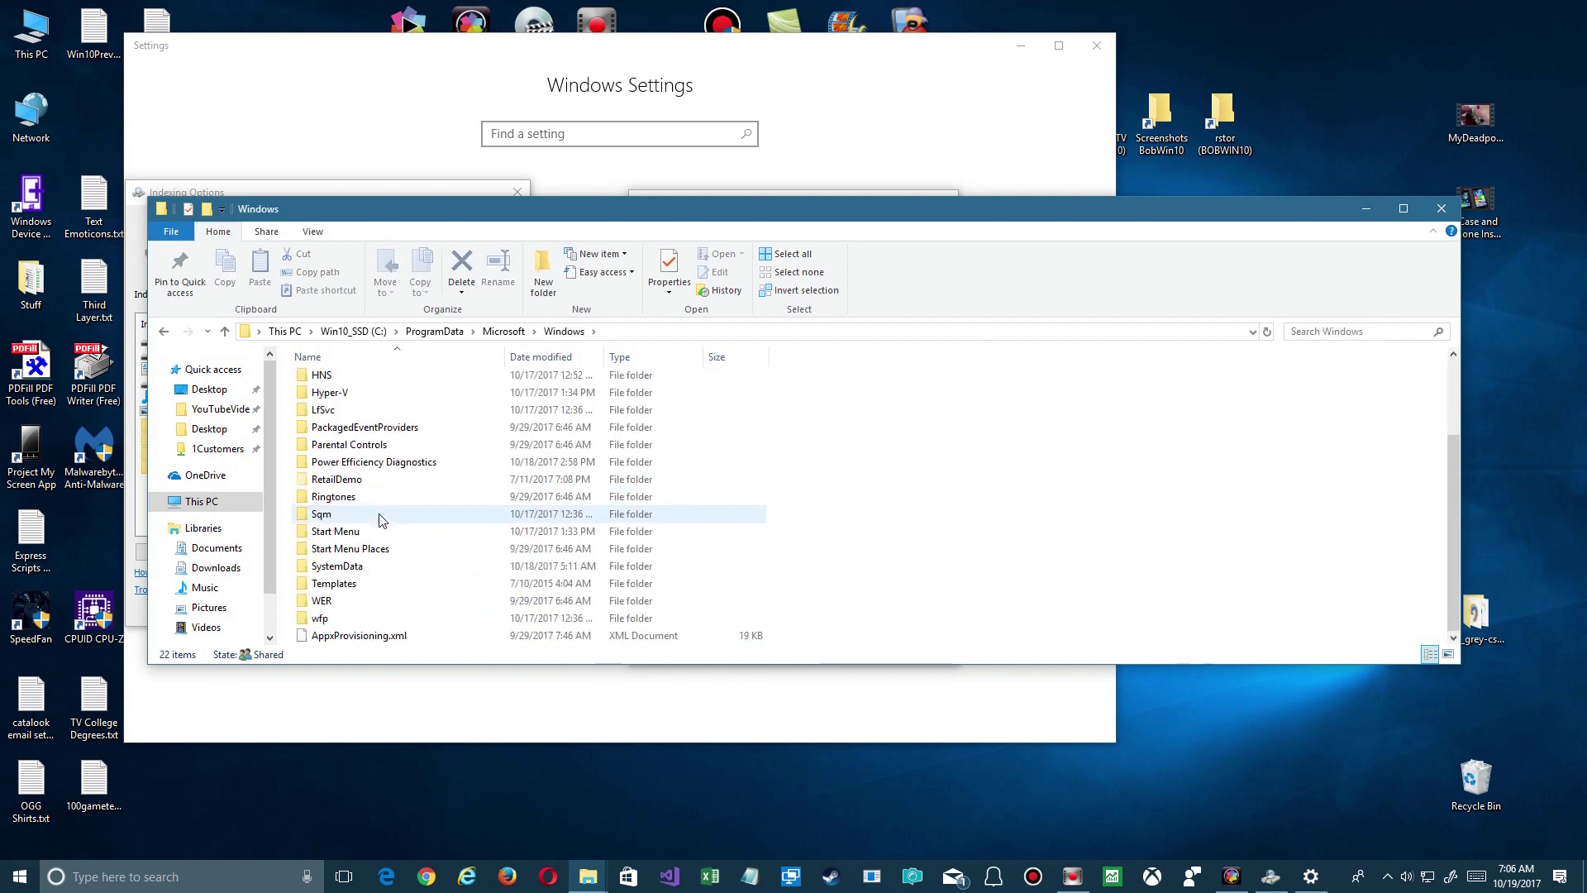
left_click(340, 552)
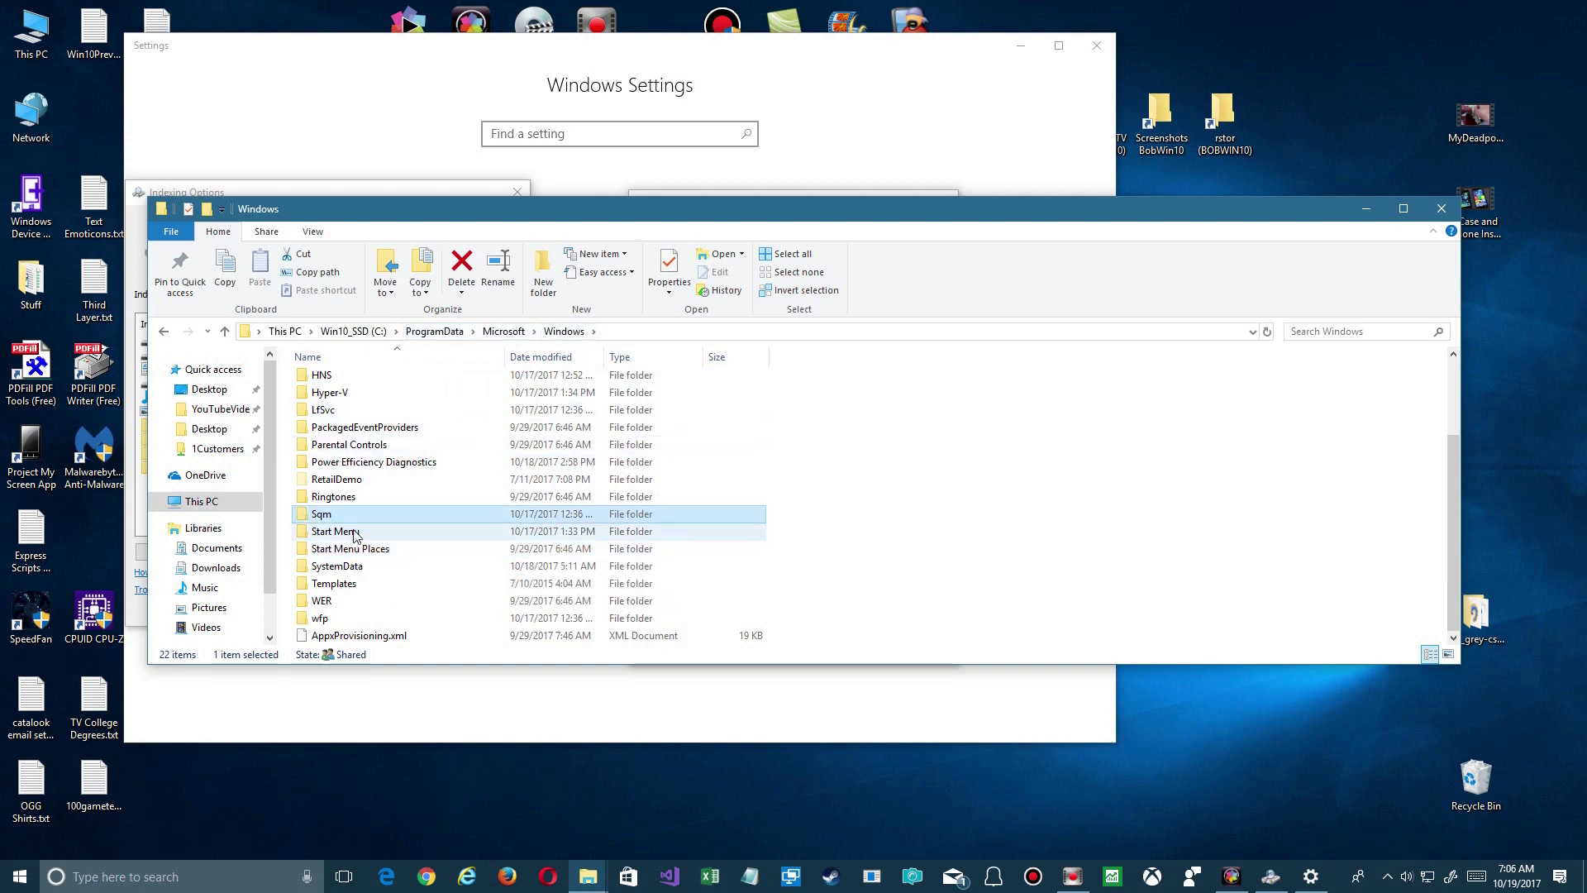
left_click(434, 331)
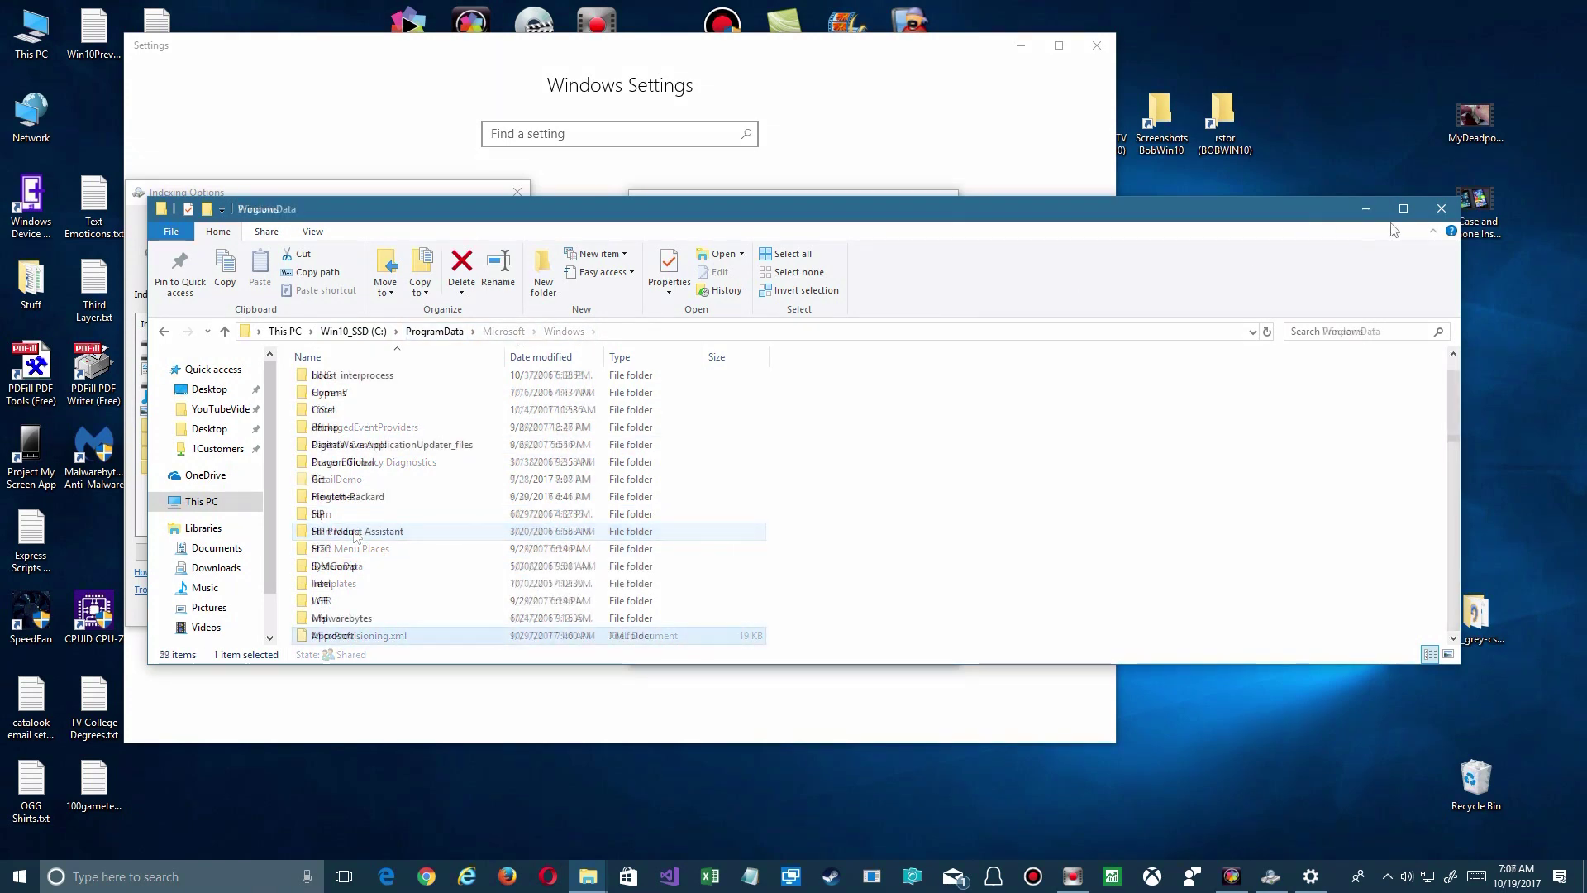
left_click(1441, 211)
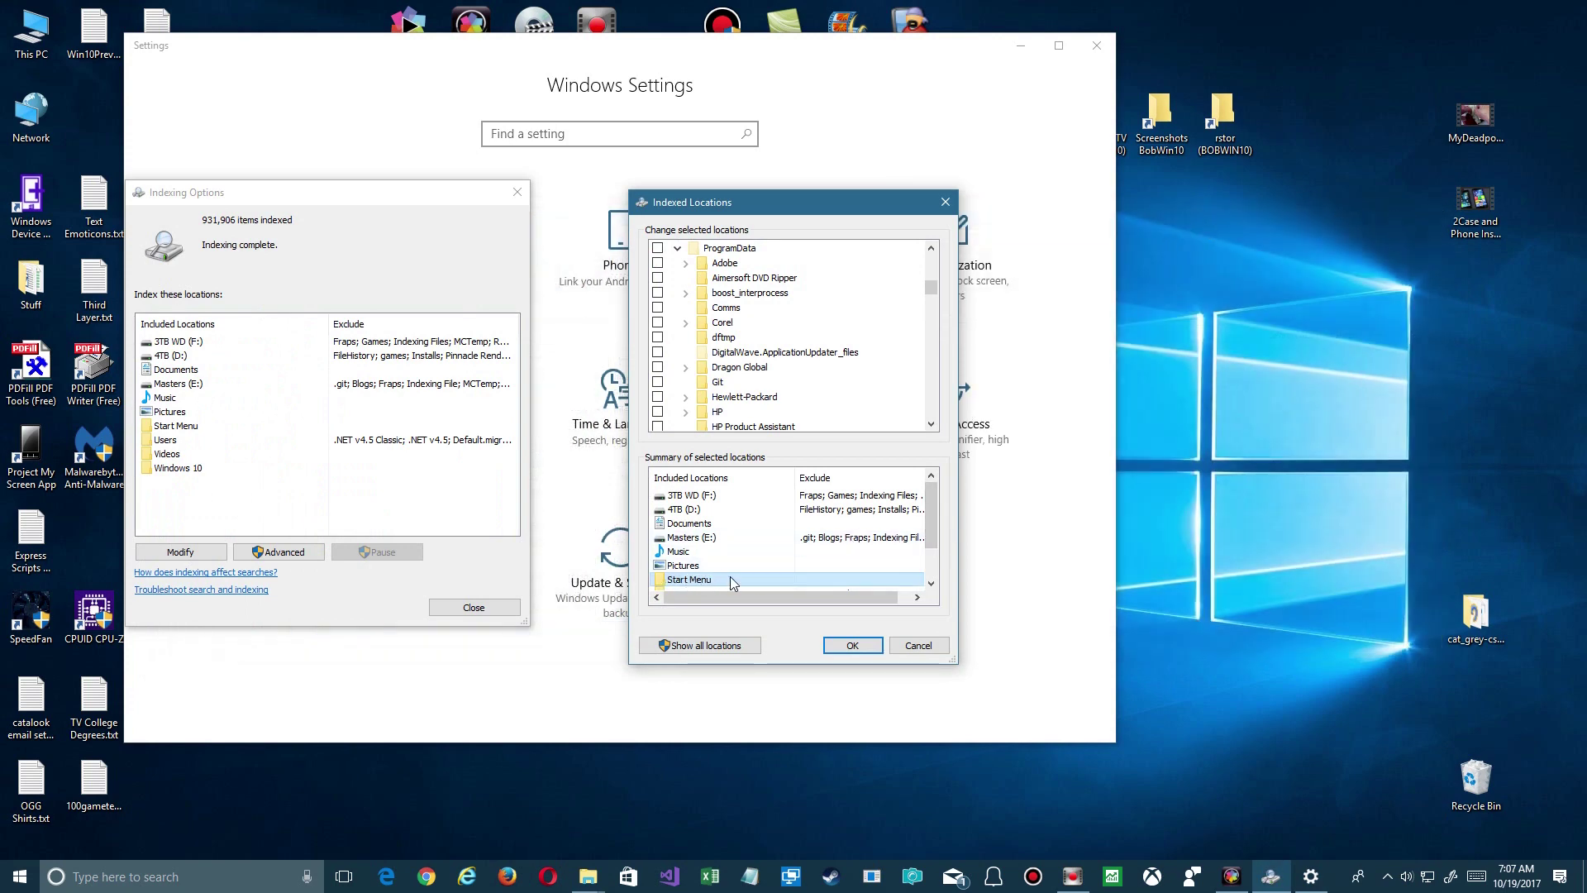
- Show all indexable locations and scroll the summary list to review the included locations
left_click(696, 644)
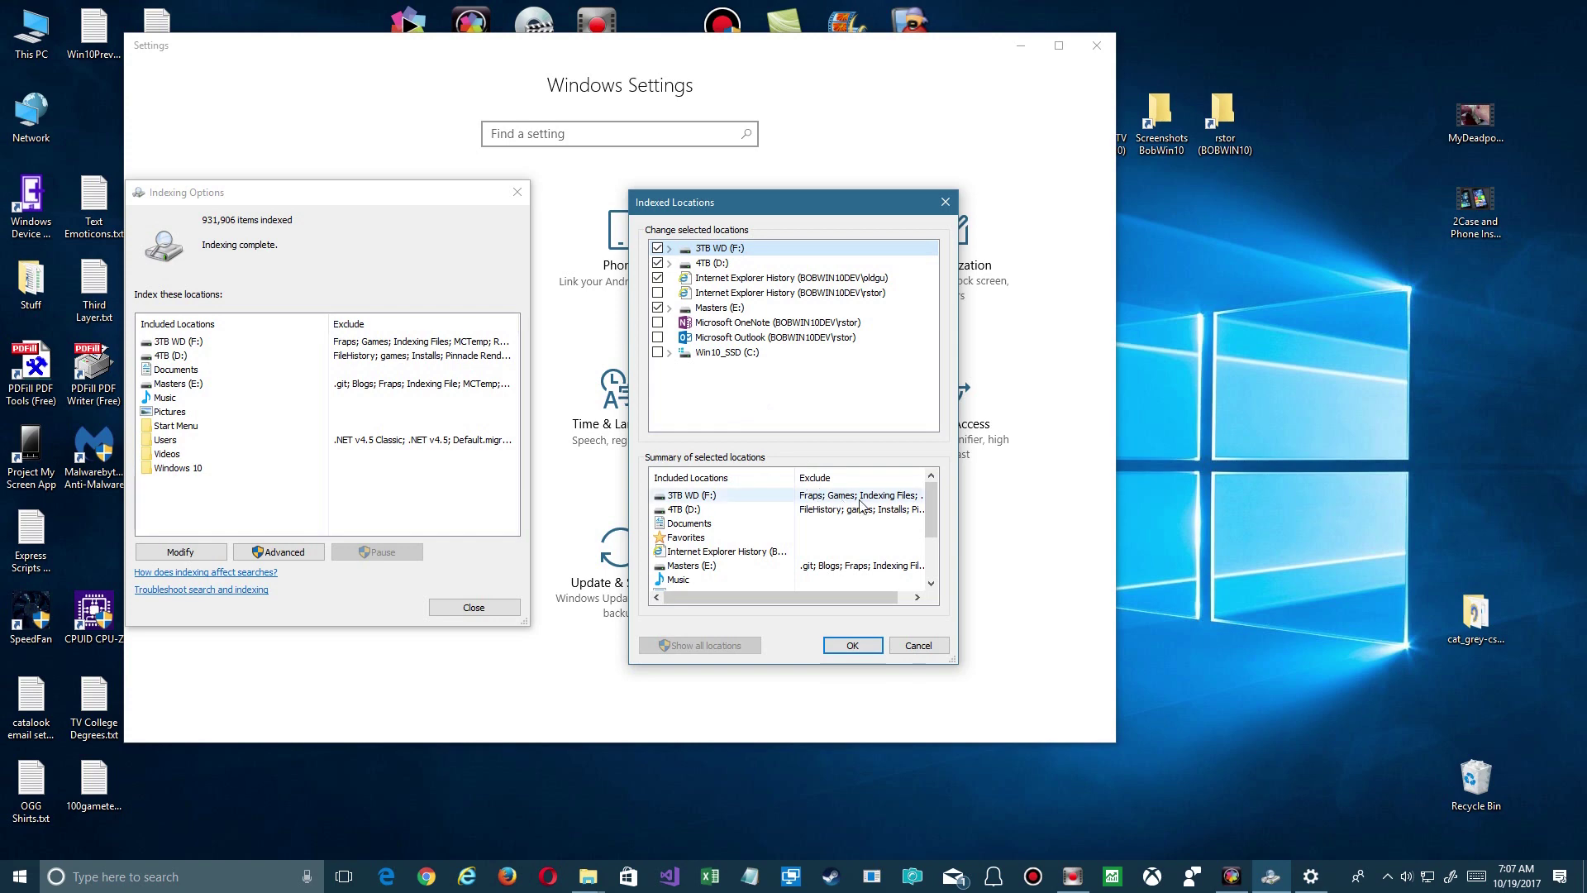
mouse_move(930, 503)
left_mouse_down()
mouse_move(933, 567)
mouse_move(941, 496)
left_mouse_up()
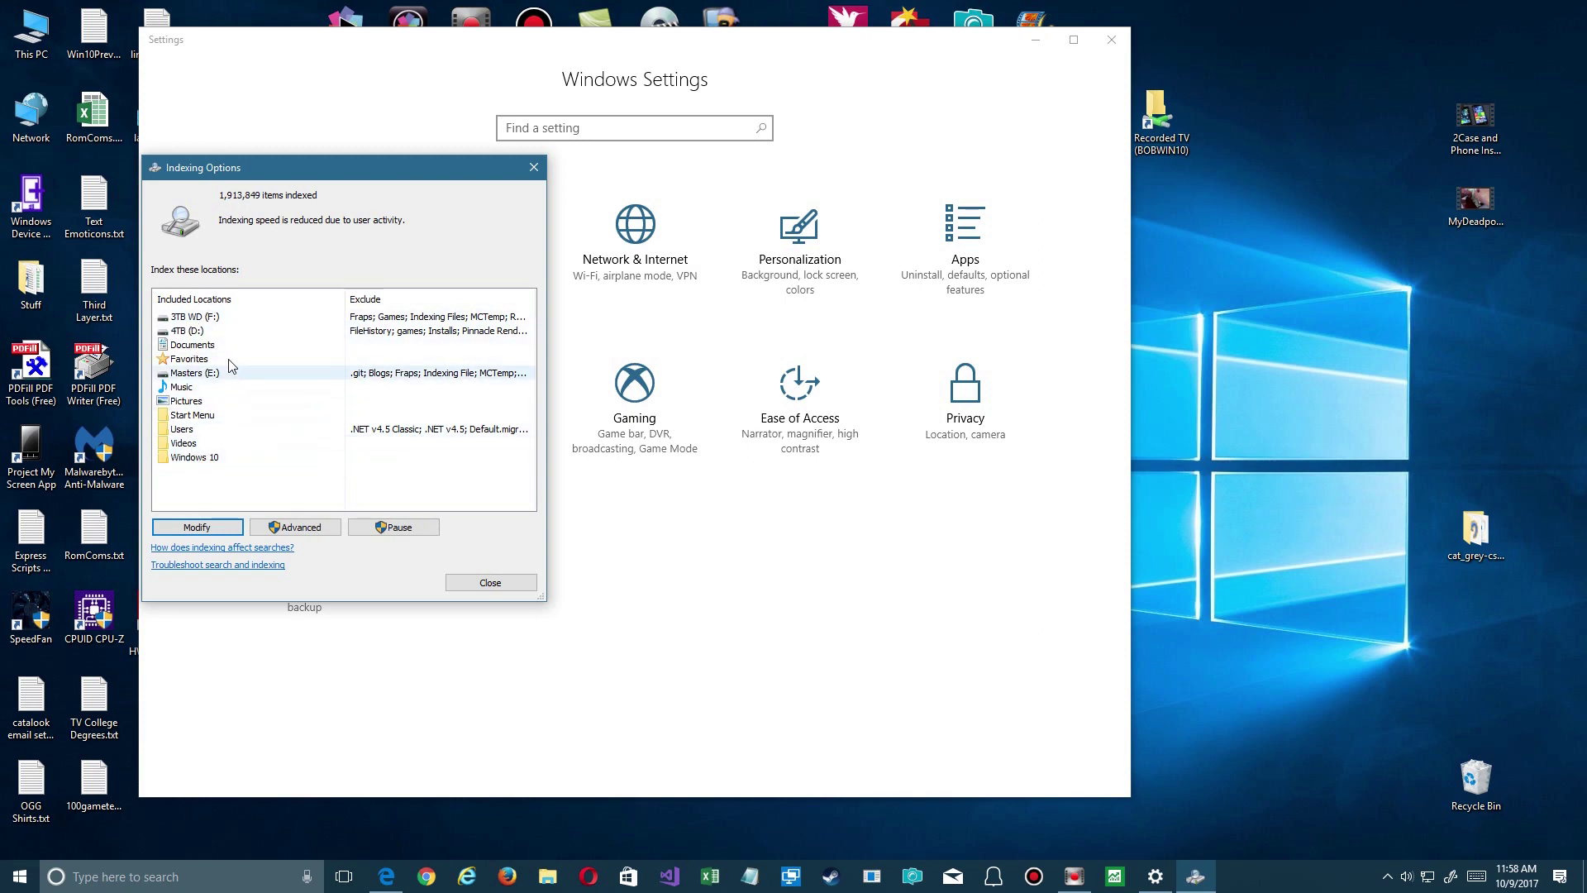
- In Advanced indexing options, select the current index location path and choose Select new
left_click(301, 528)
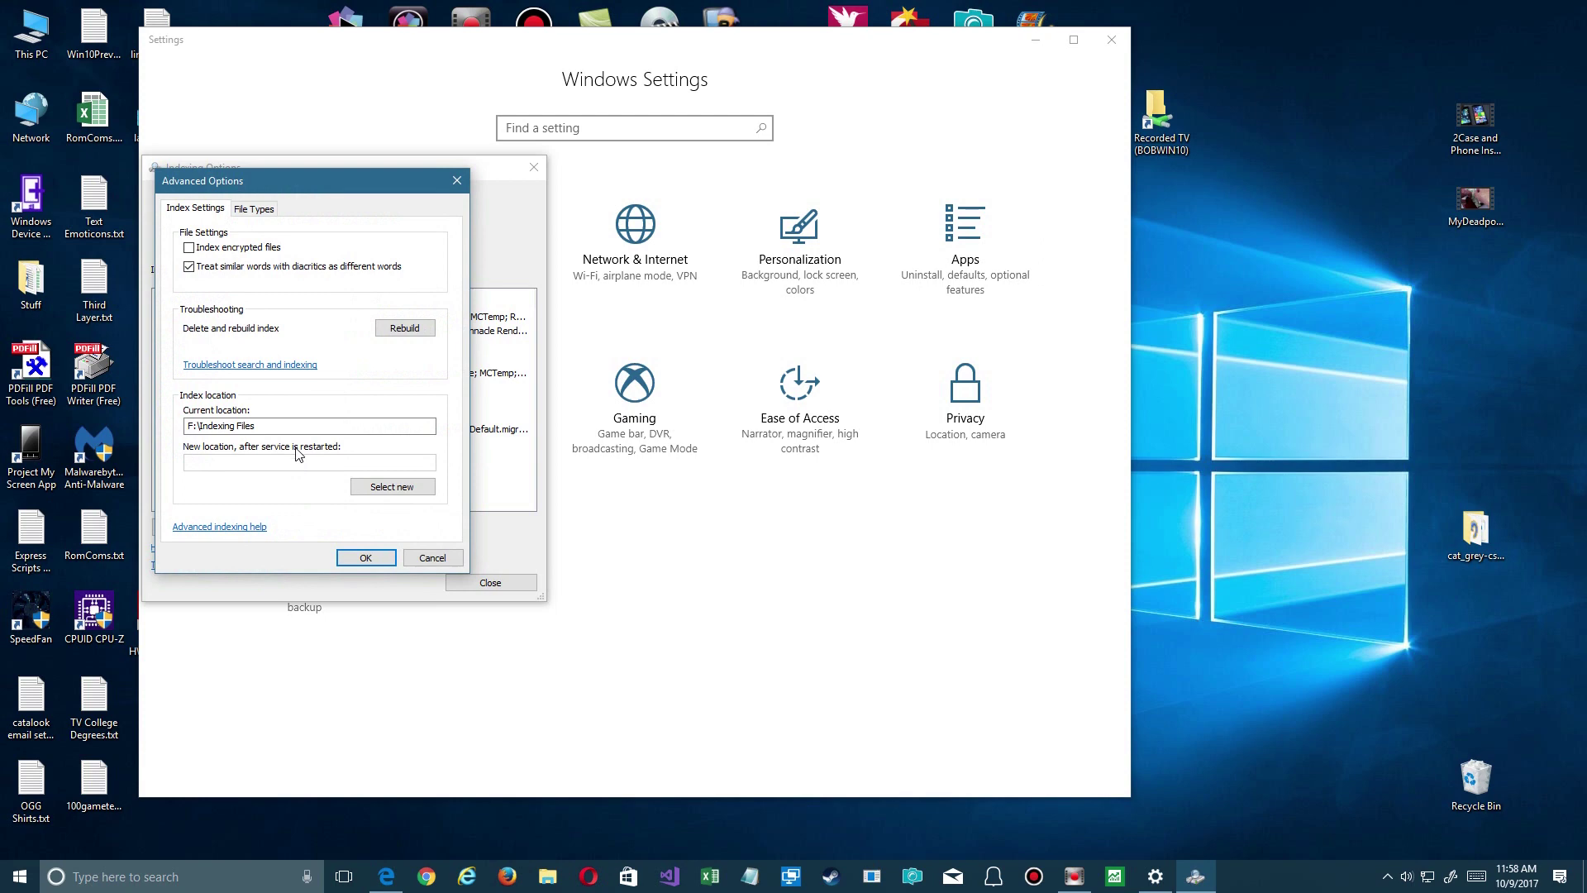
left_click_drag(200, 426, 337, 430)
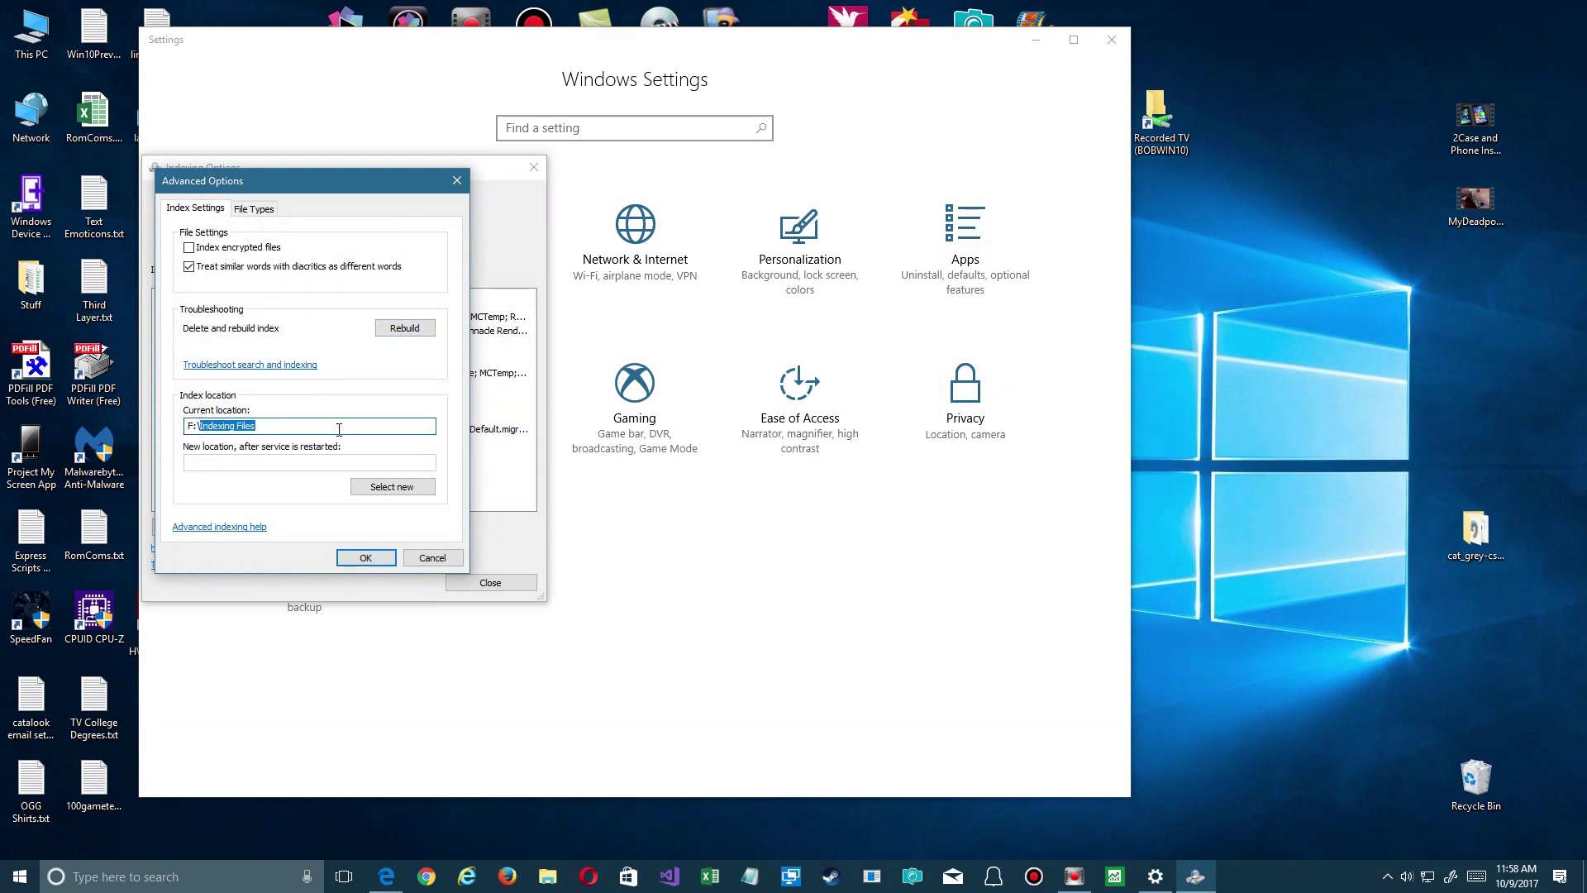
key("ctrl+a")
left_click(389, 487)
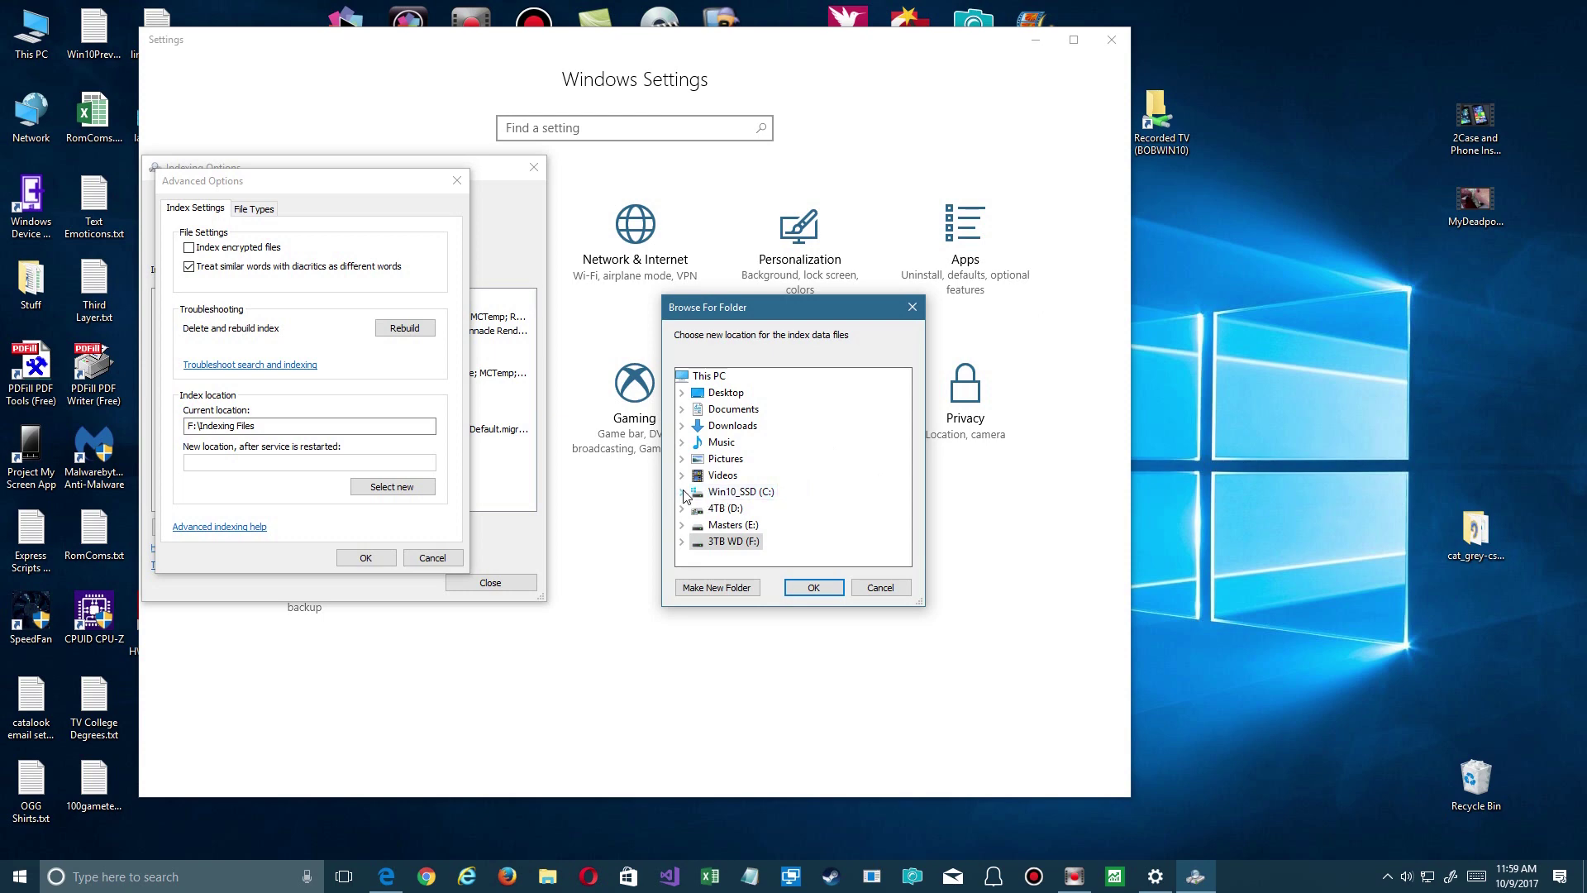
- Create an 'Indexing Files' folder on C: and set it as the new index location
left_click(683, 493)
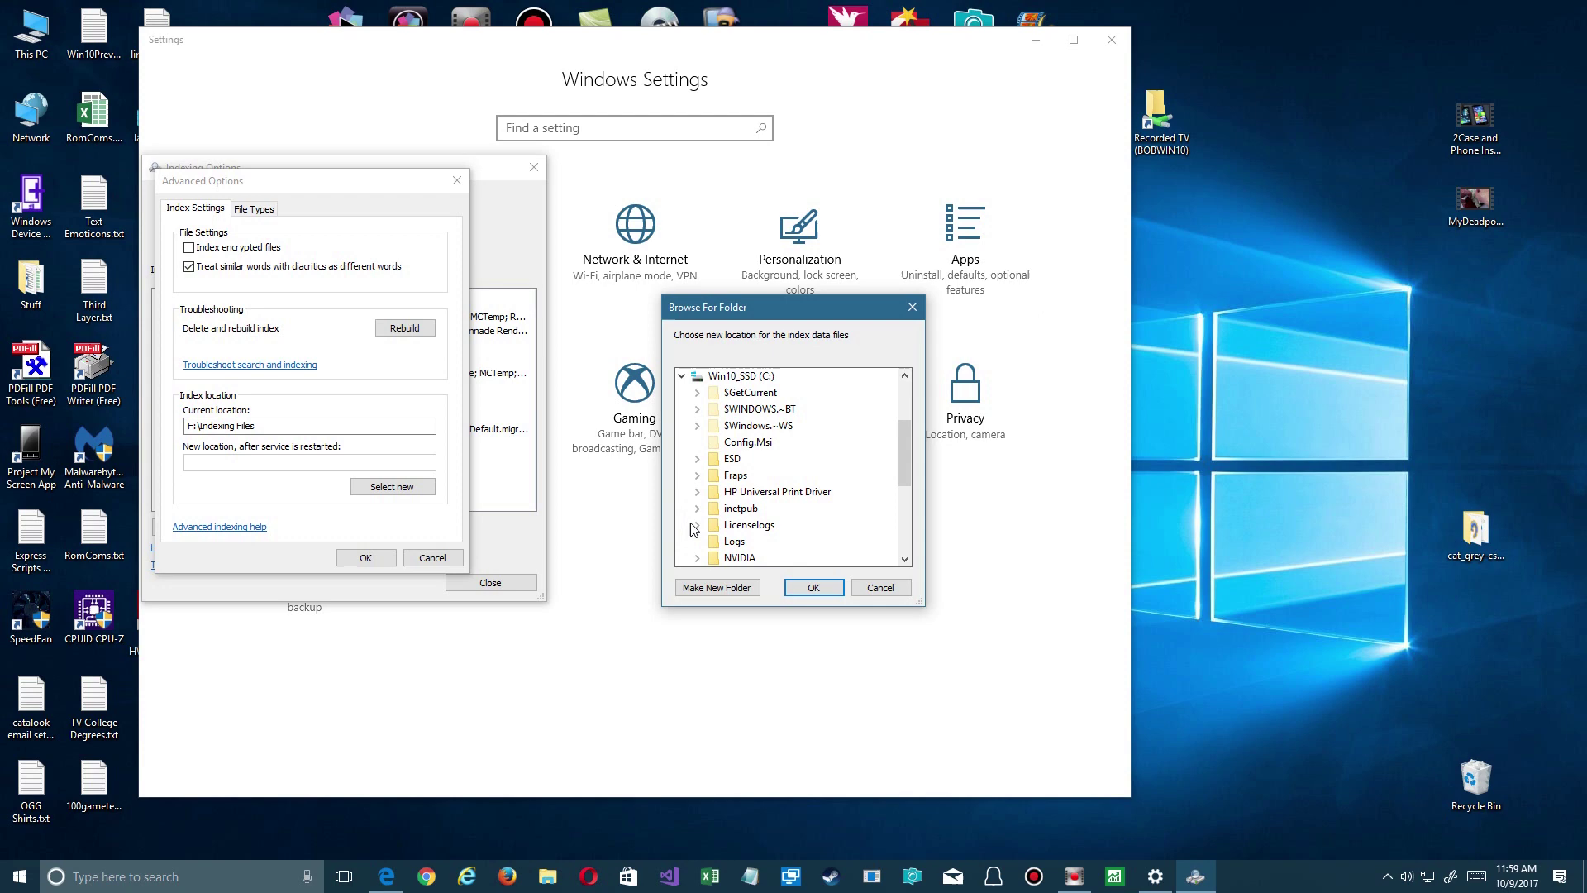
scroll(693, 529, "down", 5)
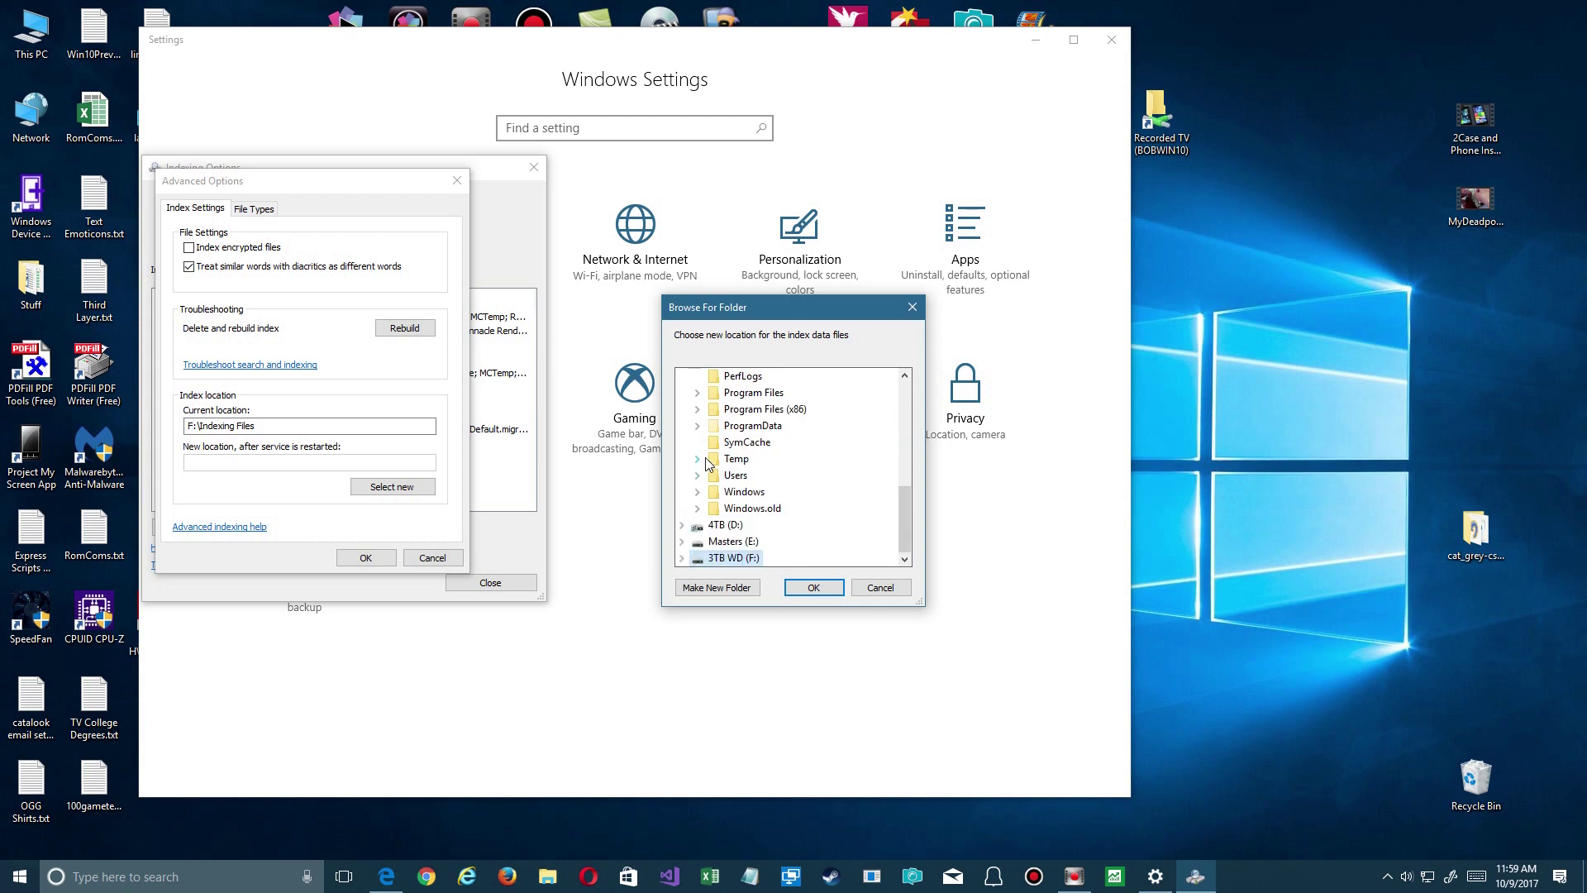
left_click(706, 593)
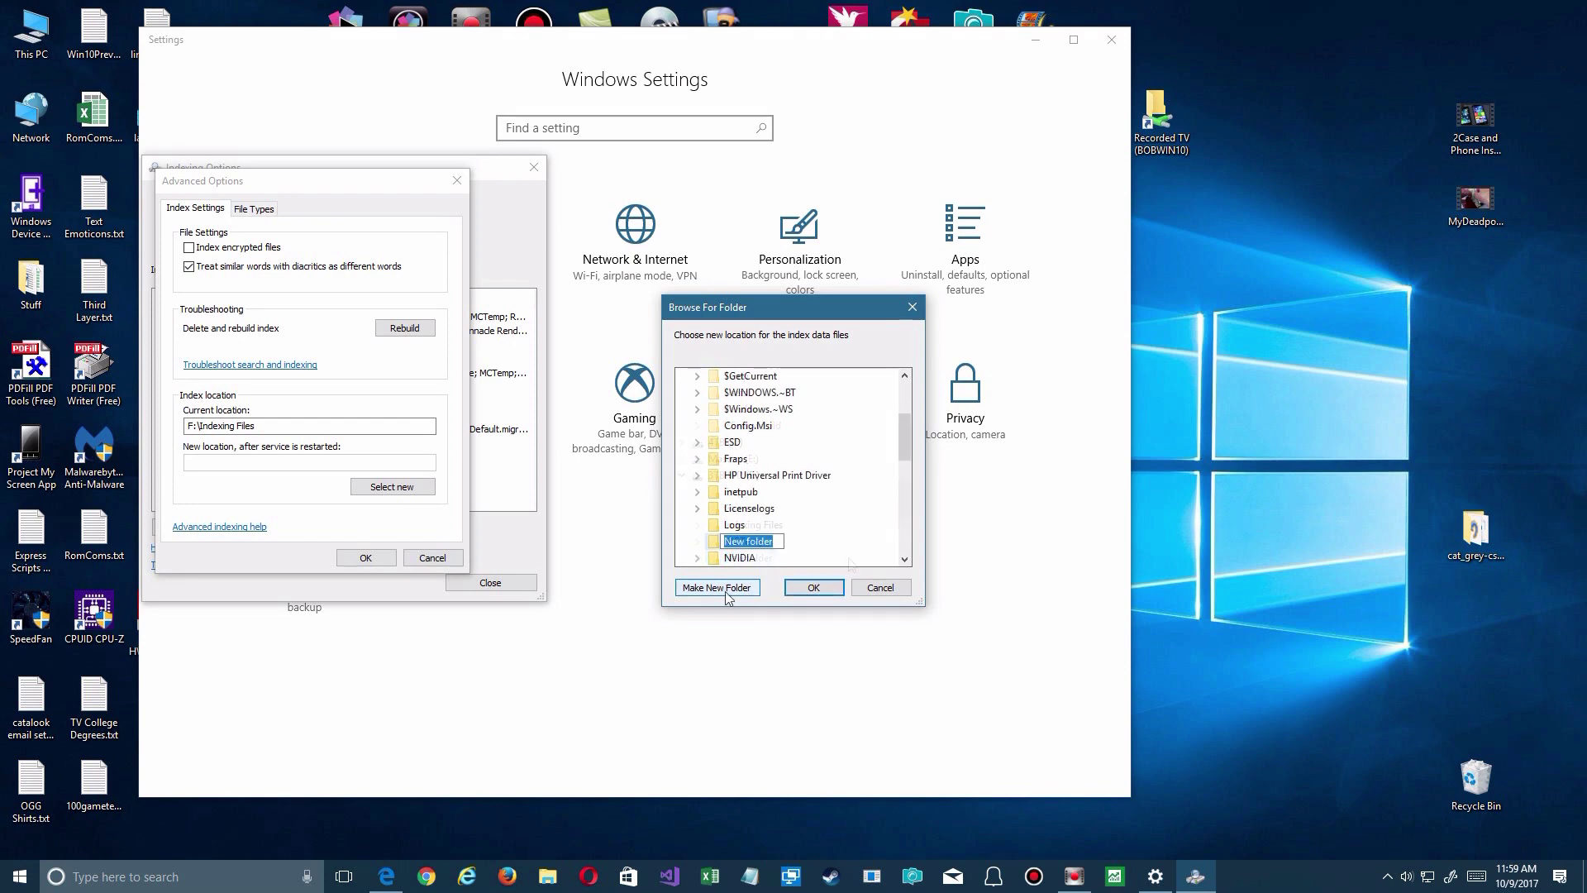
type("Inde")
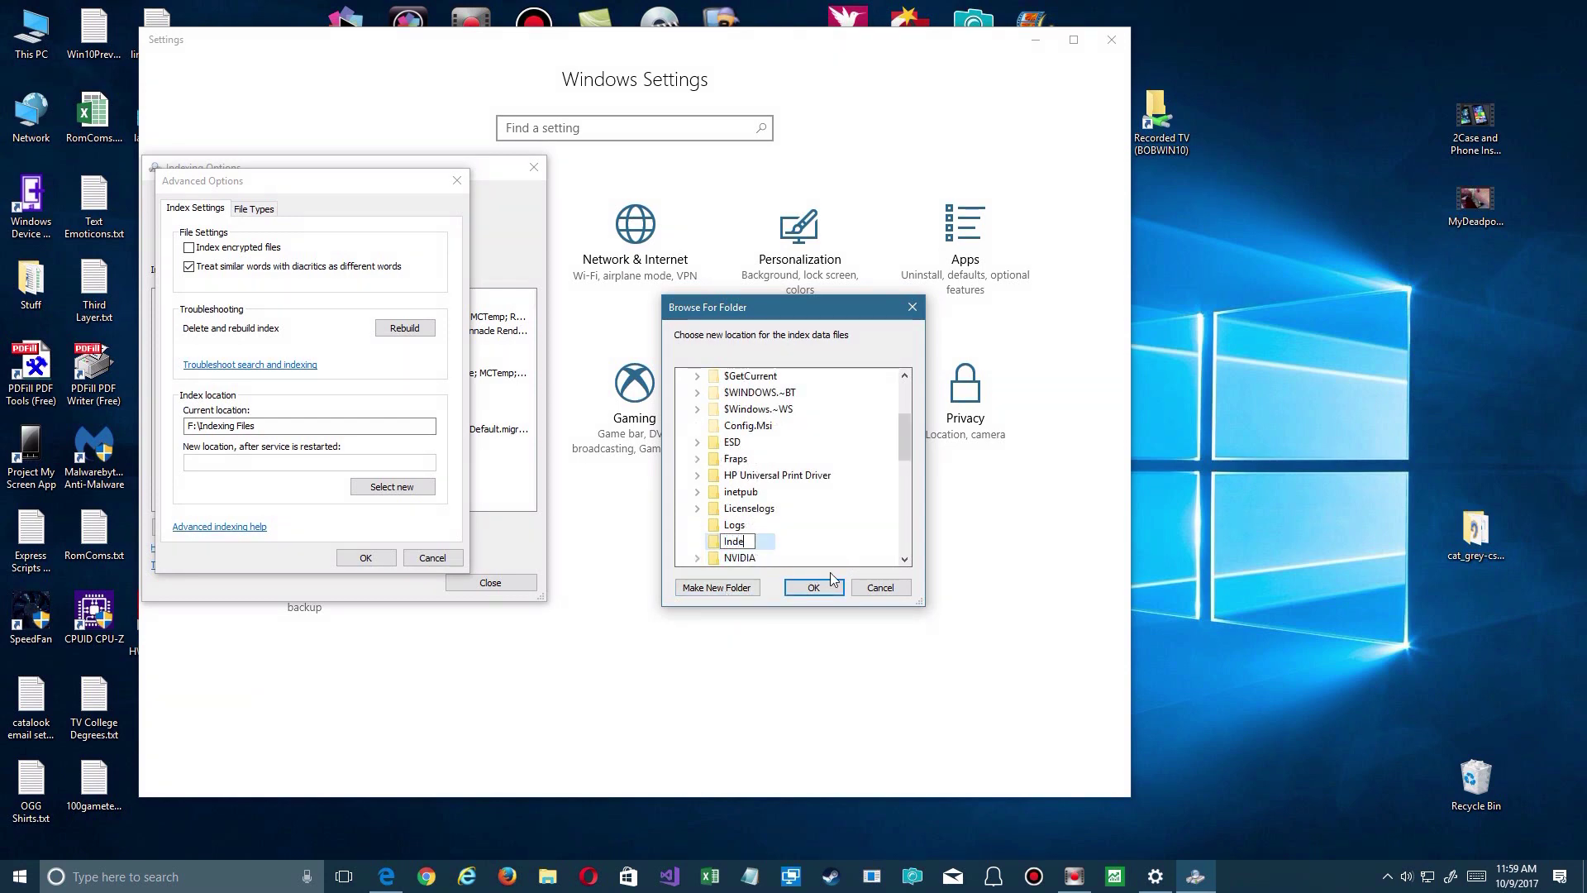
type("xing Files")
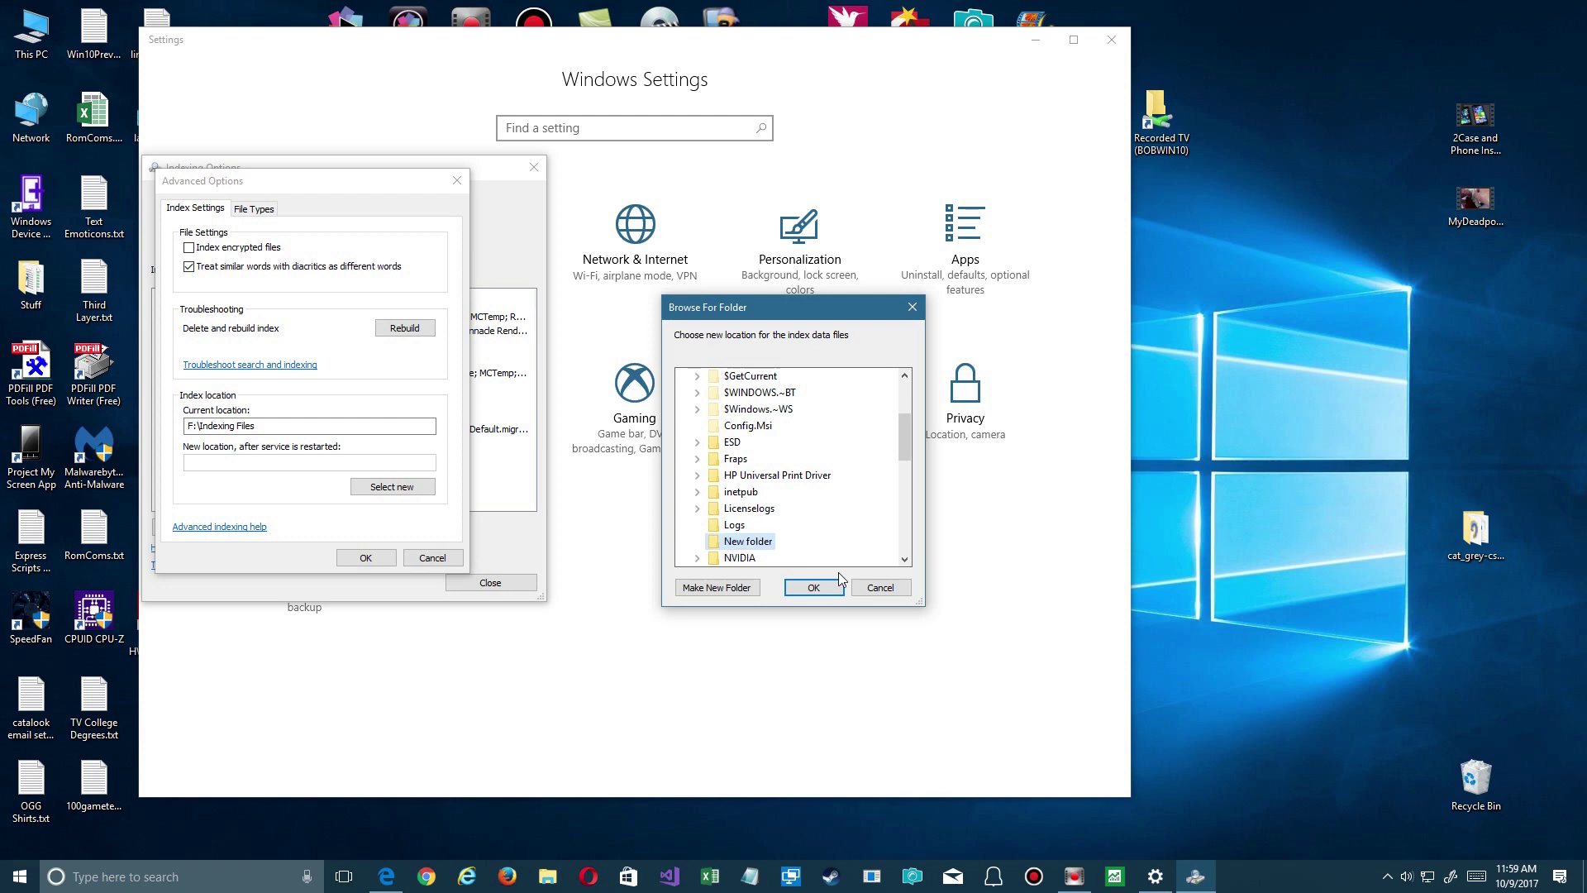
key("Return")
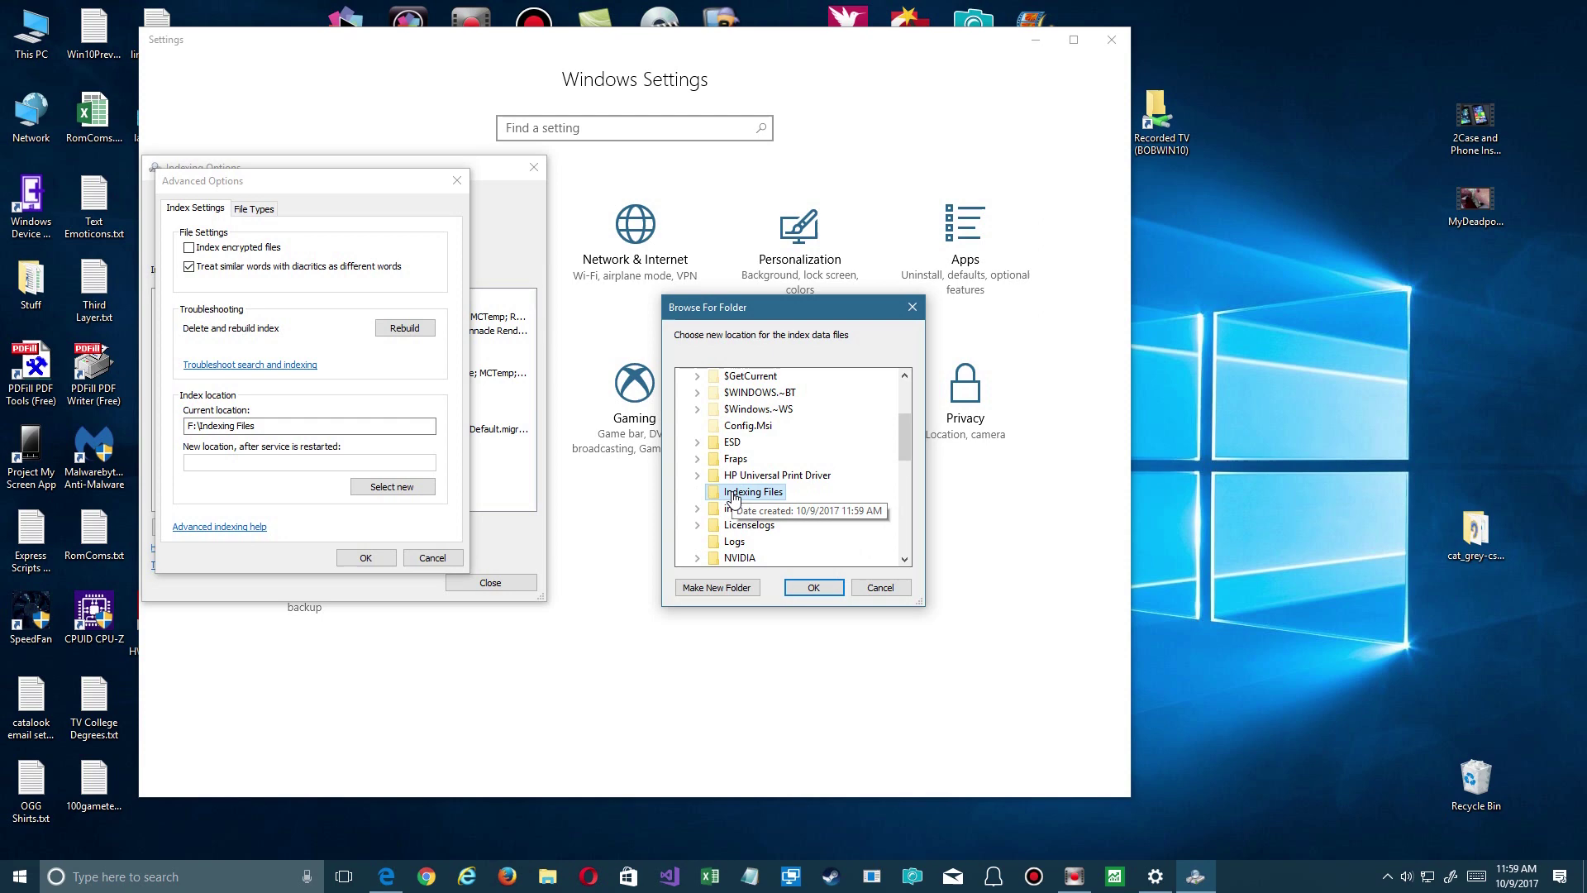
left_click(814, 587)
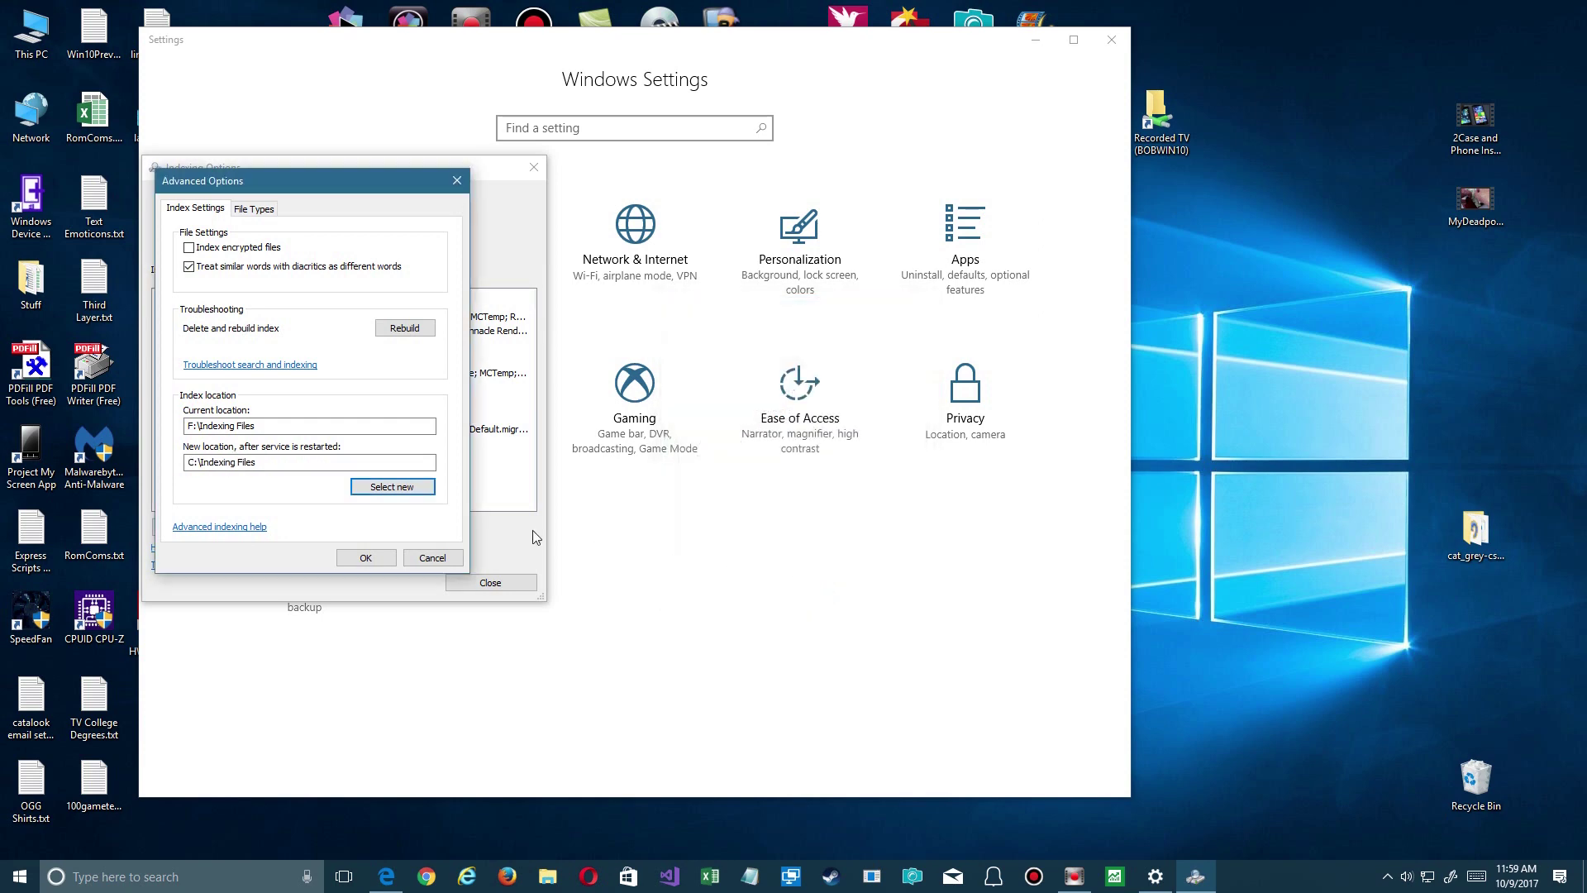
left_click_drag(261, 461, 170, 464)
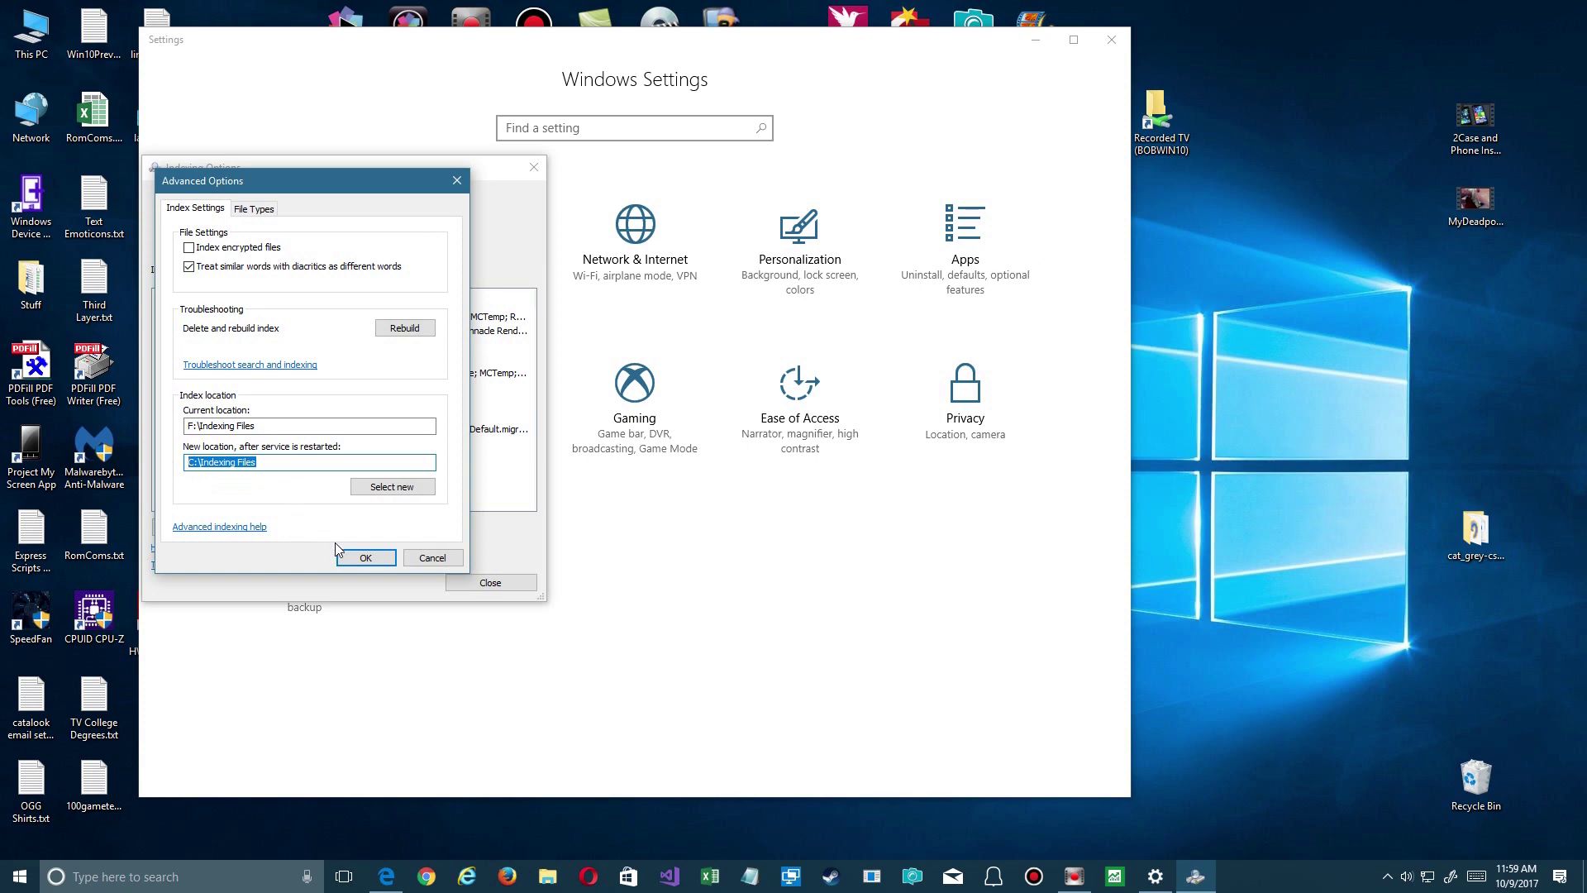
left_click(366, 557)
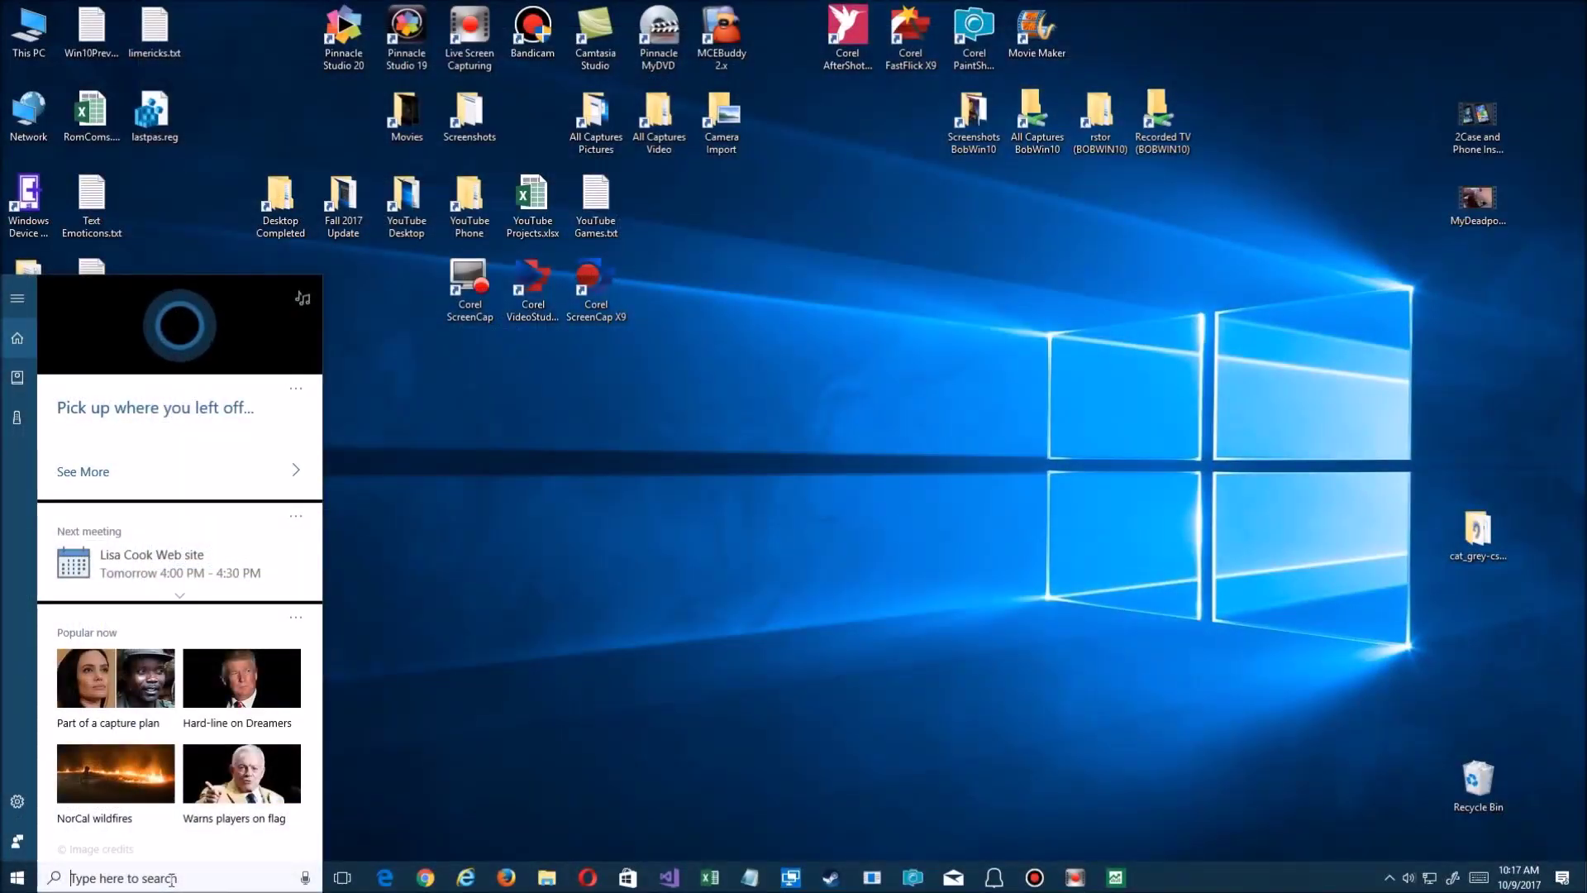
- Search 'mines' to find Minecraft, clear it, then type a Groove search to surface Groove Music
type("min")
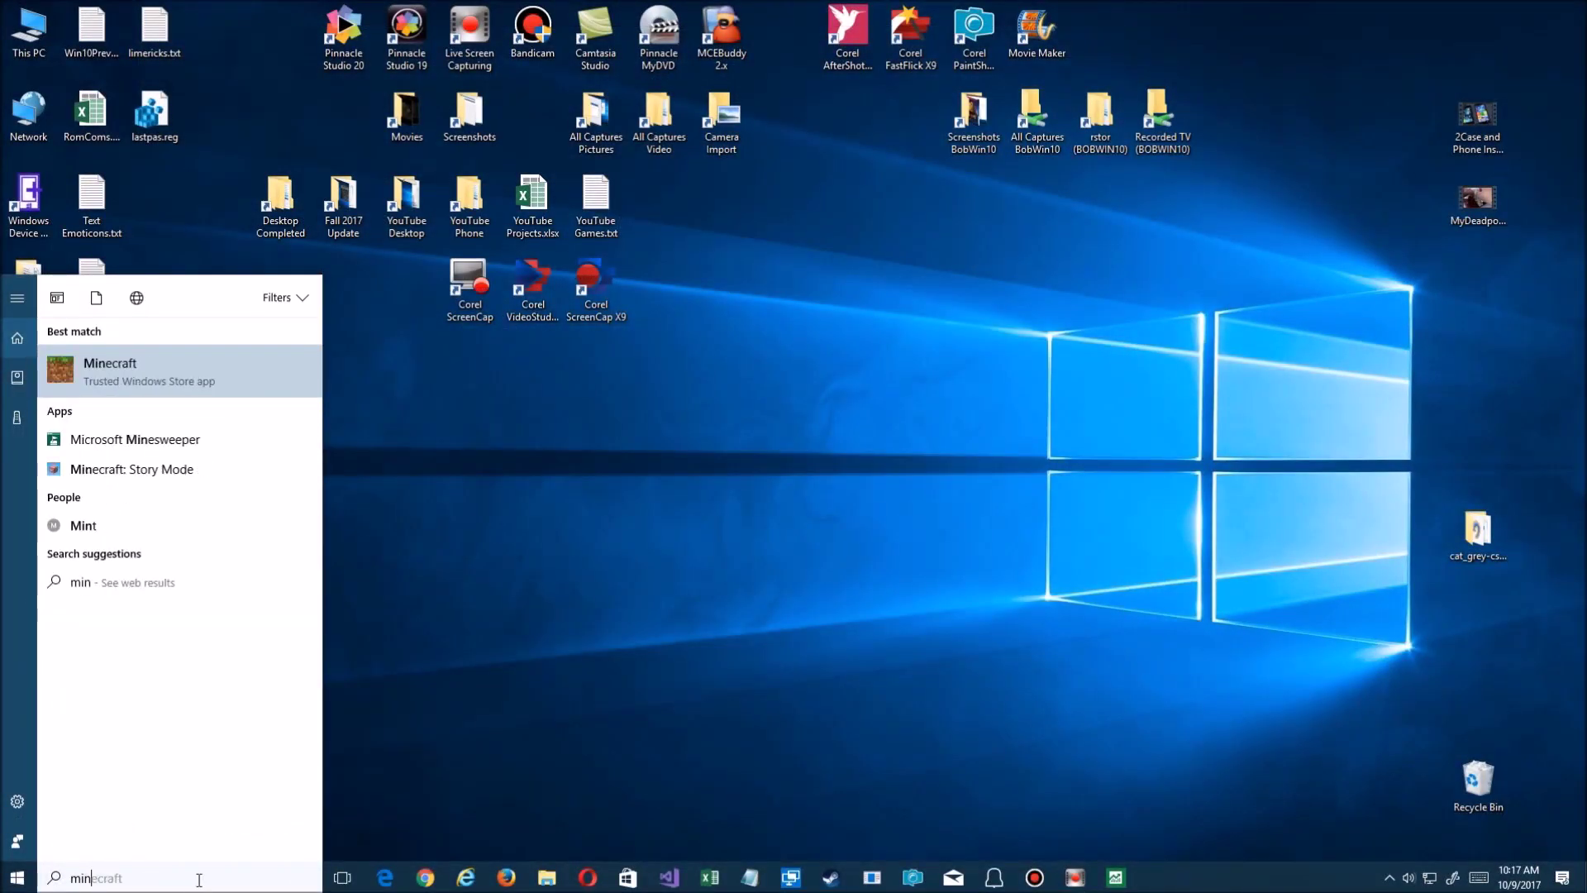
type("es")
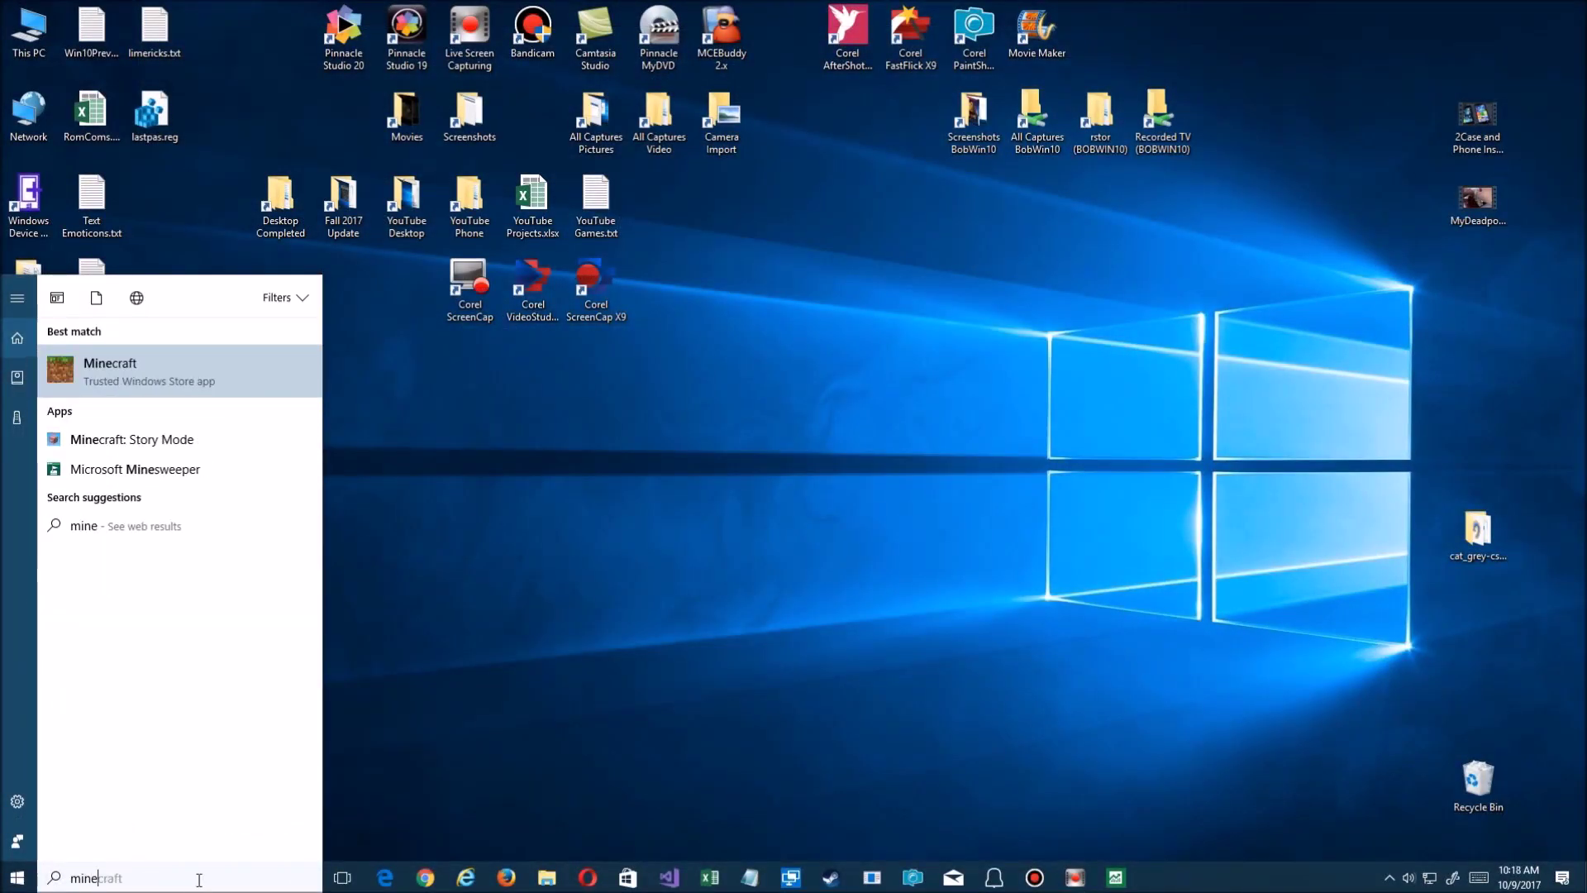
key("BackSpace")
key("BackSpace")
key("BackSpace")
key("BackSpace")
key("BackSpace")
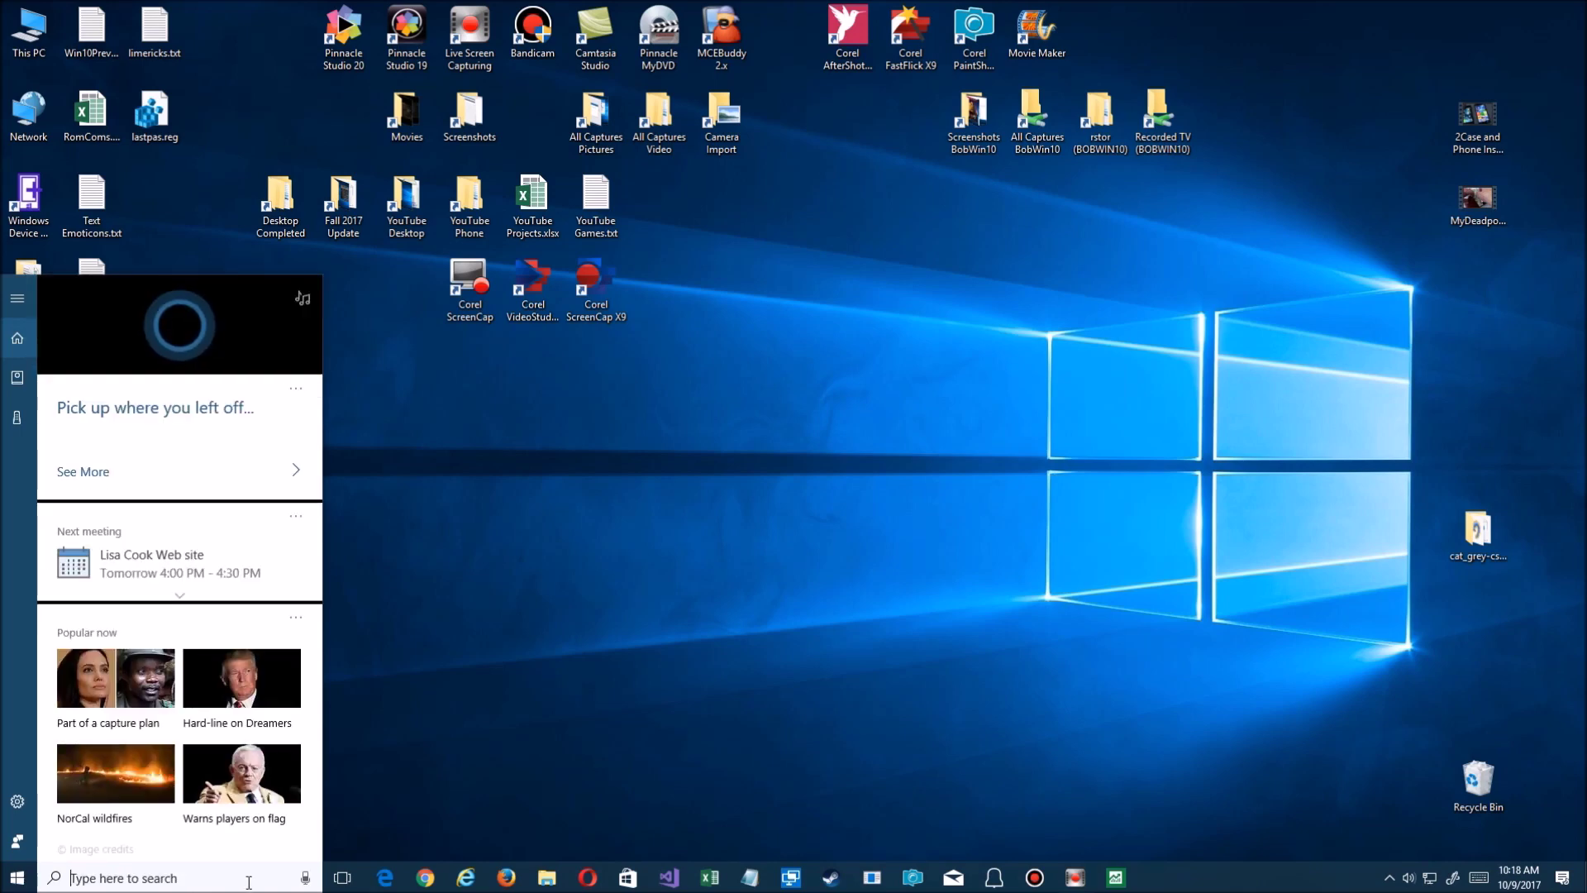
type("g")
type("o")
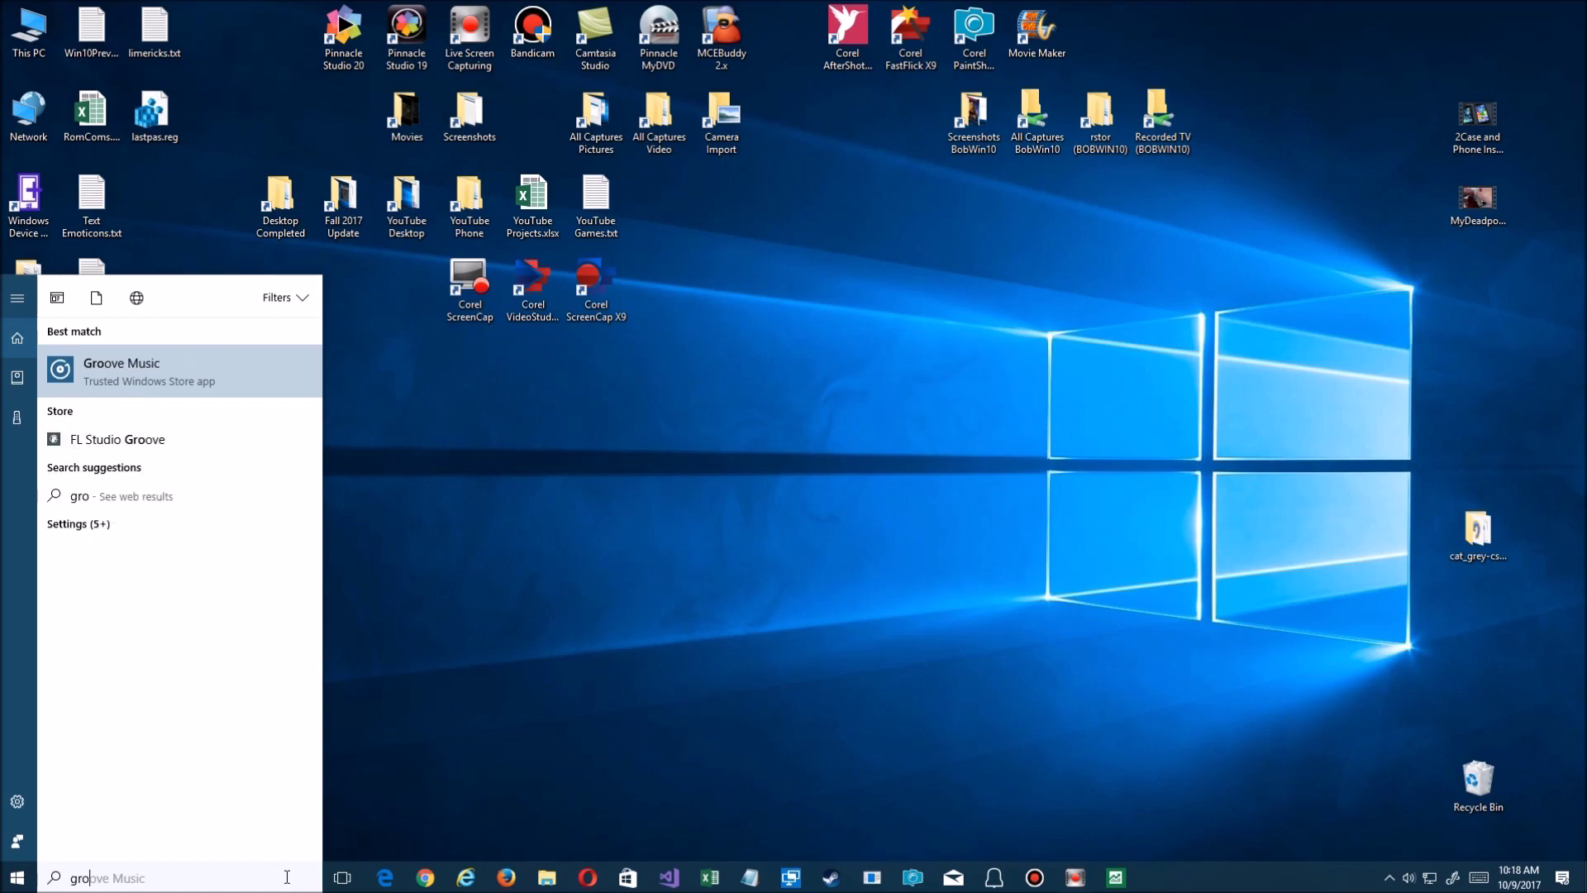